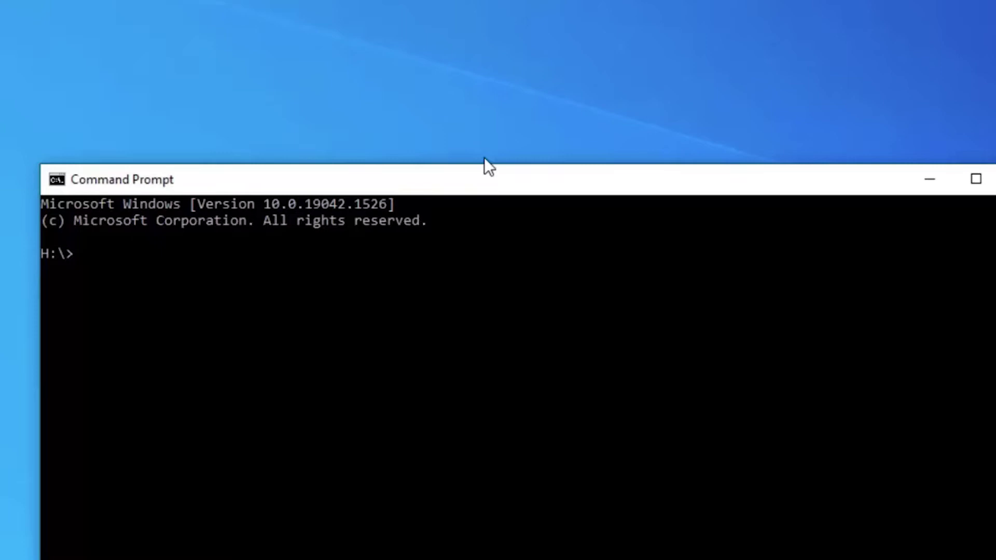
# Step: Run ping 192.168.1.26 to confirm the meter replies on the network
pyautogui.write('ping 192.168.')
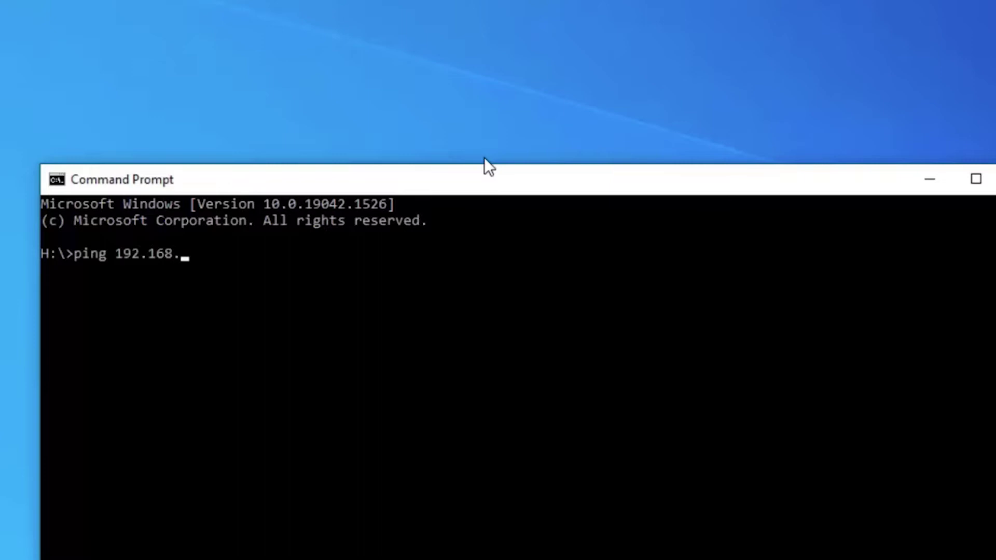
pyautogui.write('1.26')
pyautogui.press('Return')
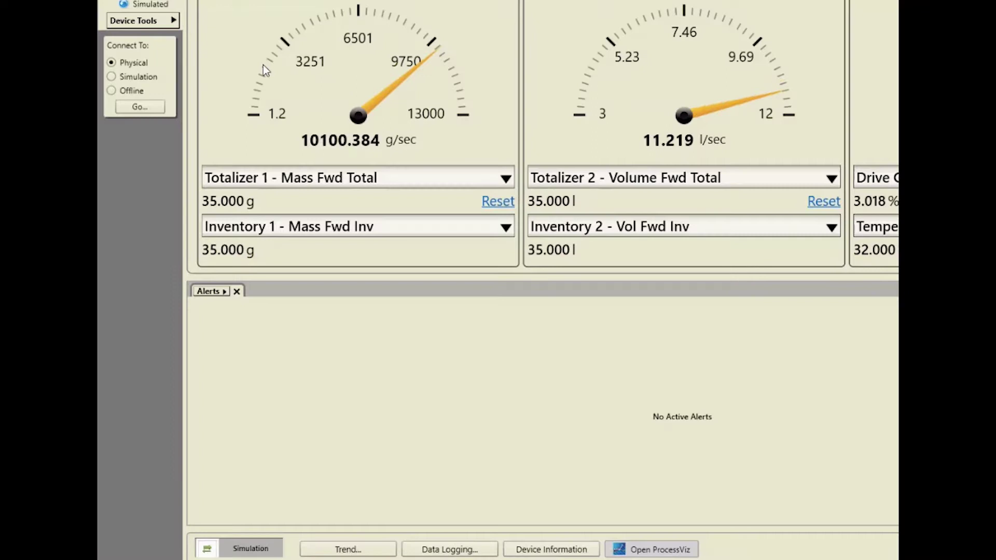
# Step: Bring up Device Tools > Configuration > Network Settings and select the IP Address field
pyautogui.click(171, 21)
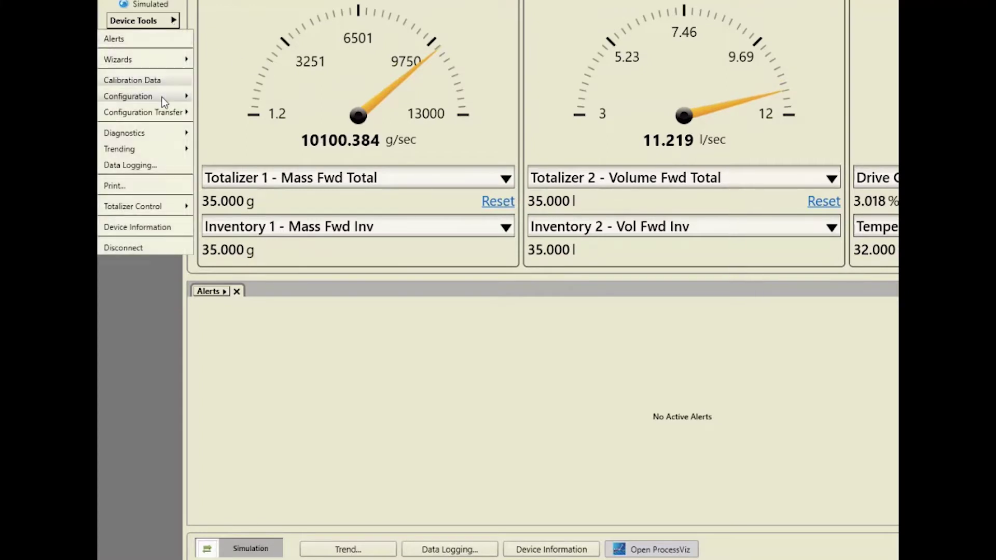
pyautogui.moveTo(165, 99)
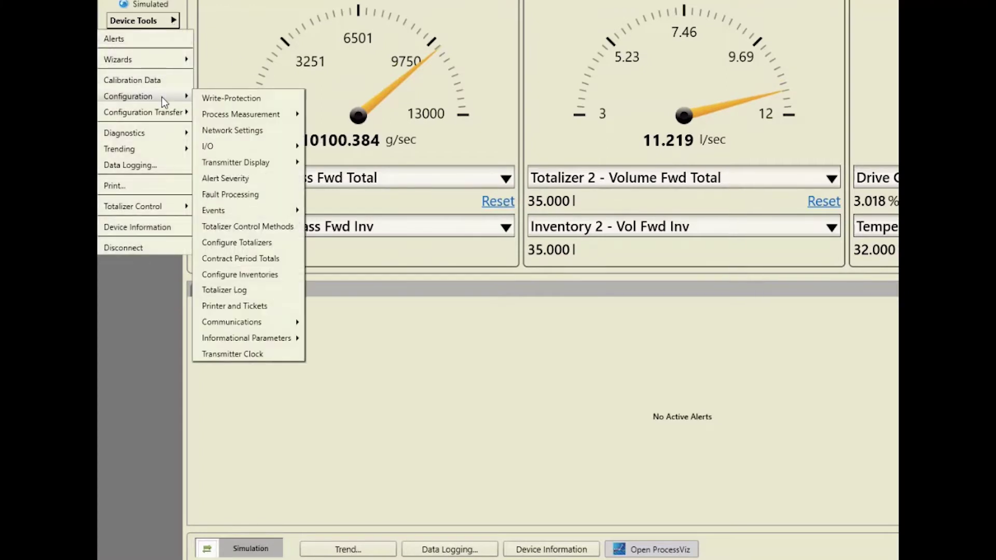
pyautogui.click(231, 131)
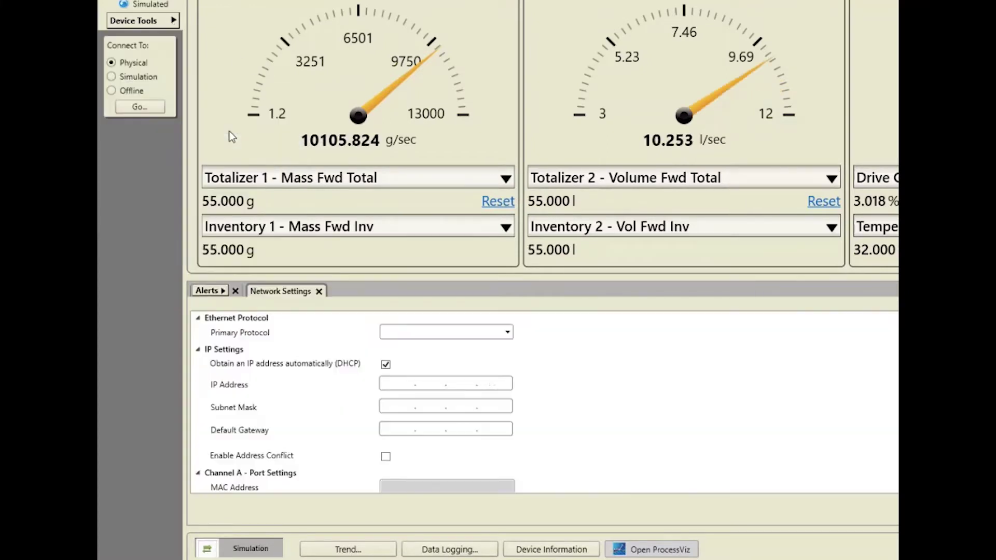
pyautogui.click(407, 383)
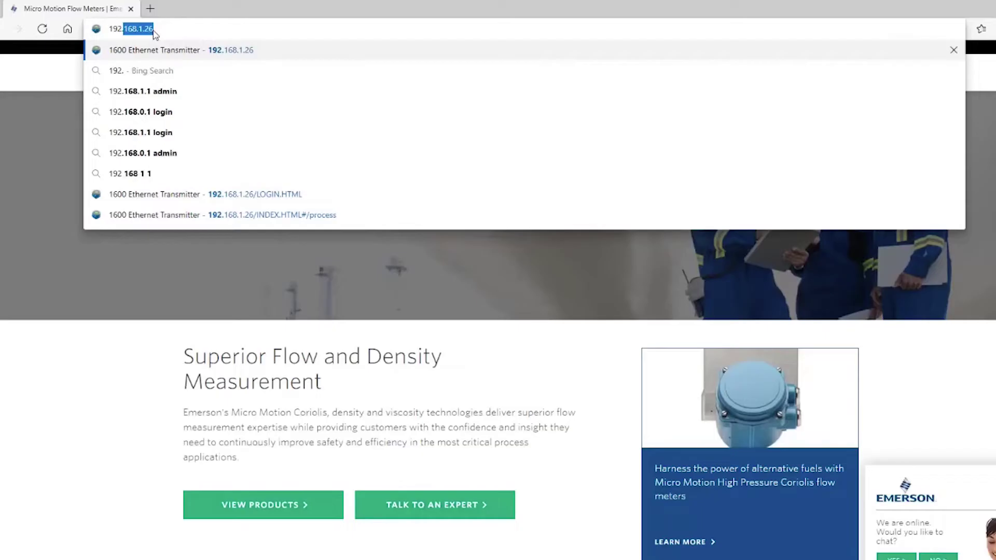
# Step: Browse to 192.168.1.26 and log in as Admin with the account password
pyautogui.write('68.1')
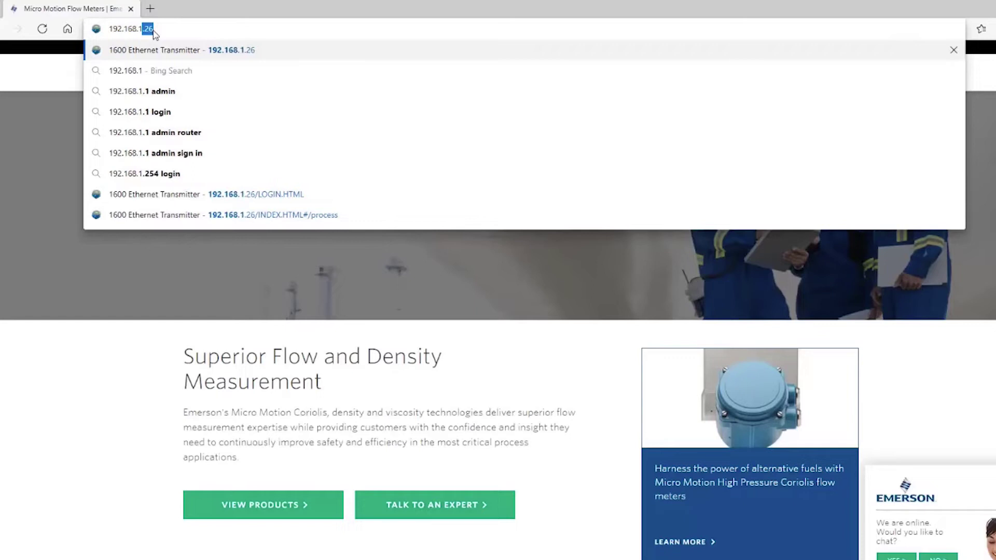
pyautogui.write('.26')
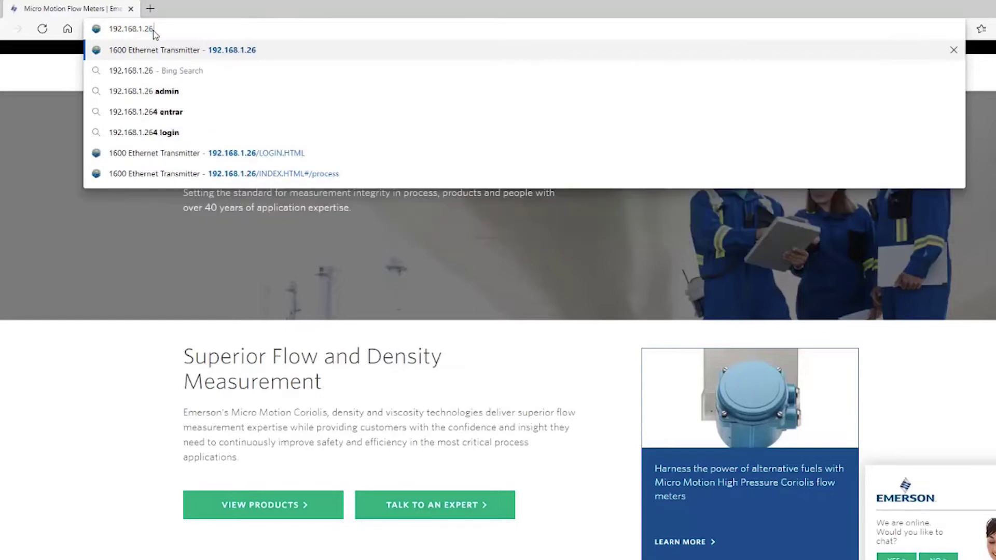
pyautogui.press('Return')
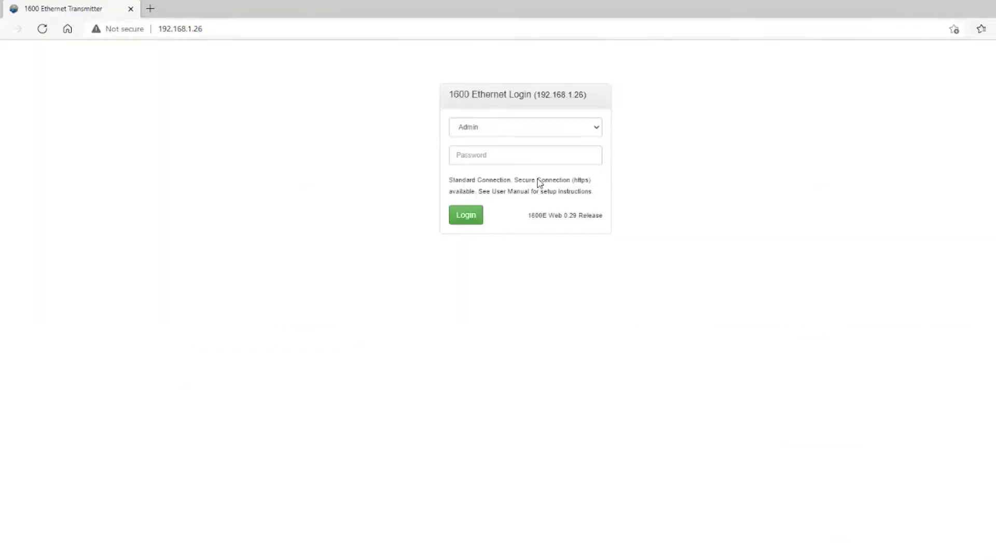
pyautogui.click(503, 150)
pyautogui.write('admin')
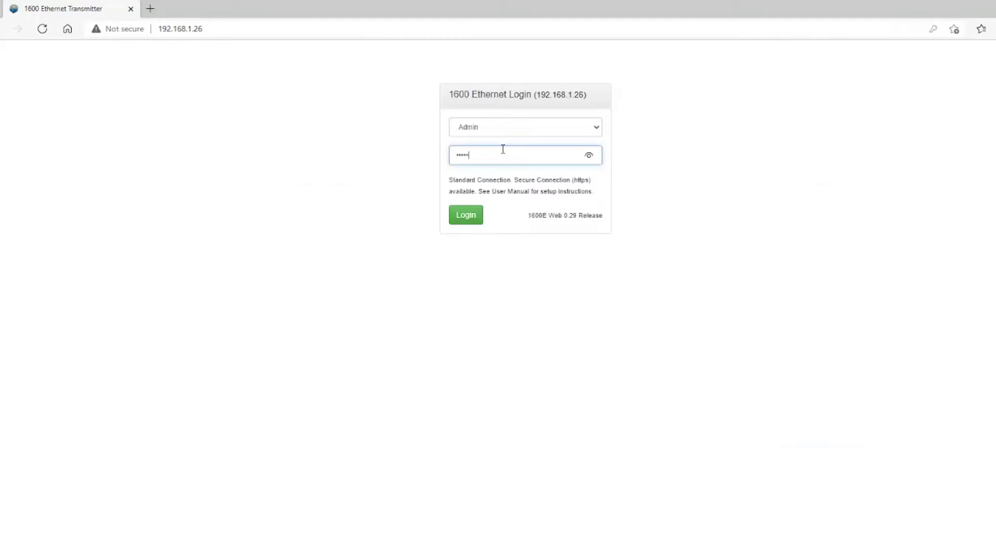
pyautogui.press('Return')
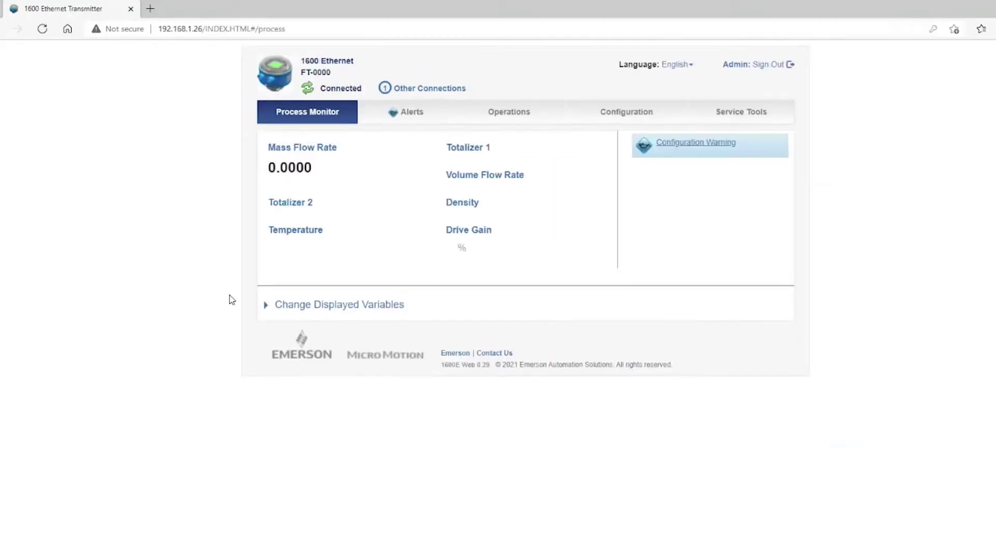
# Step: Review the meter's alerts and the Process Measurement flow variables configuration
pyautogui.click(406, 114)
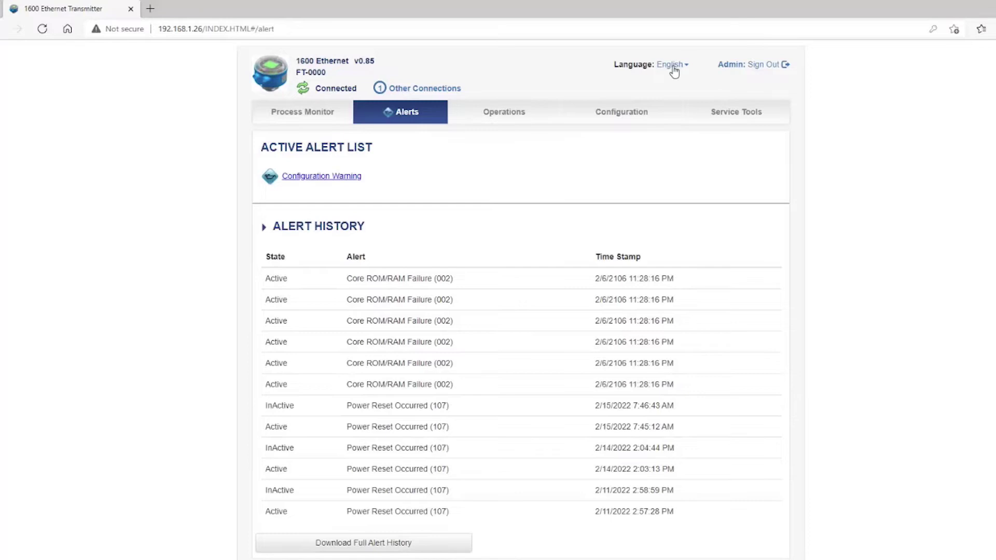
pyautogui.click(622, 112)
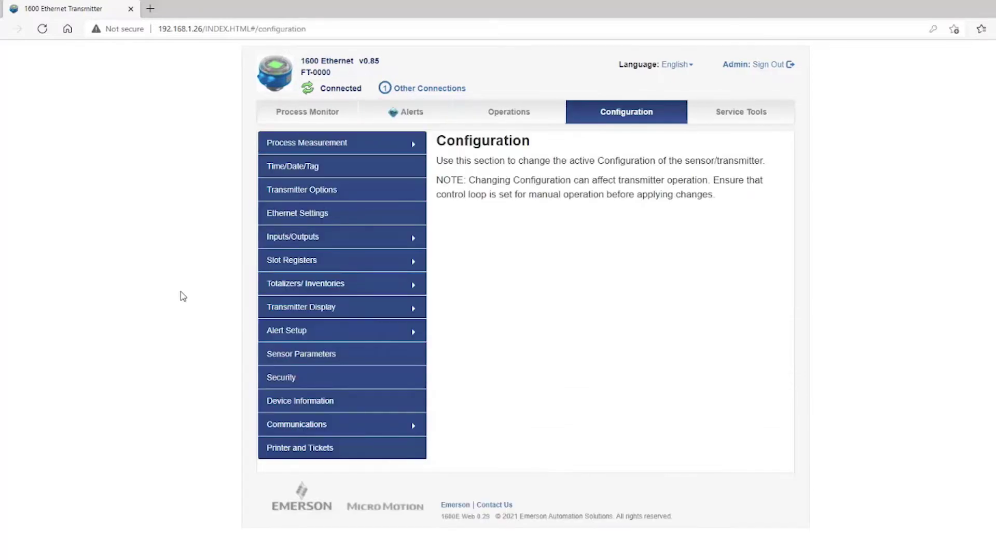
pyautogui.click(327, 147)
pyautogui.click(305, 174)
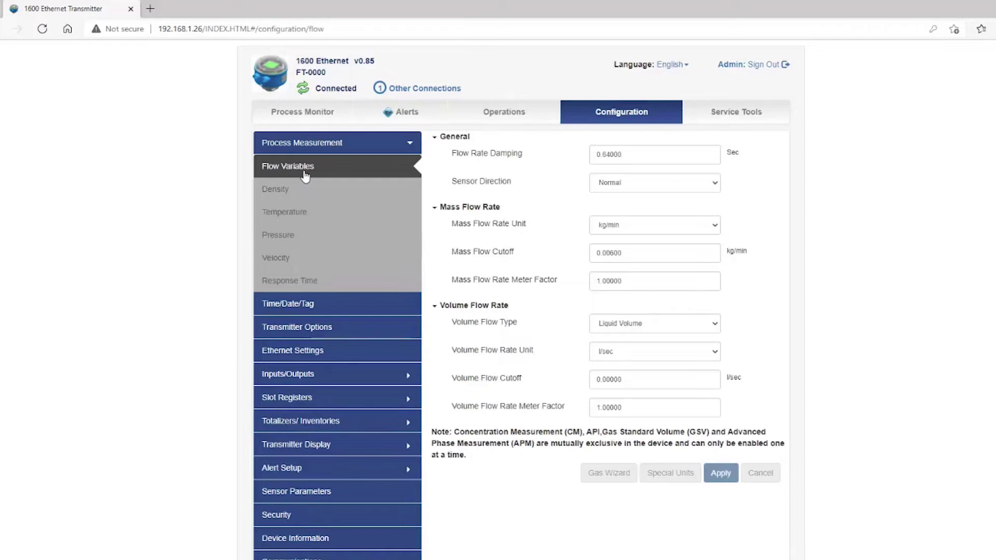
pyautogui.click(313, 147)
pyautogui.scroll(-2, 257, 532)
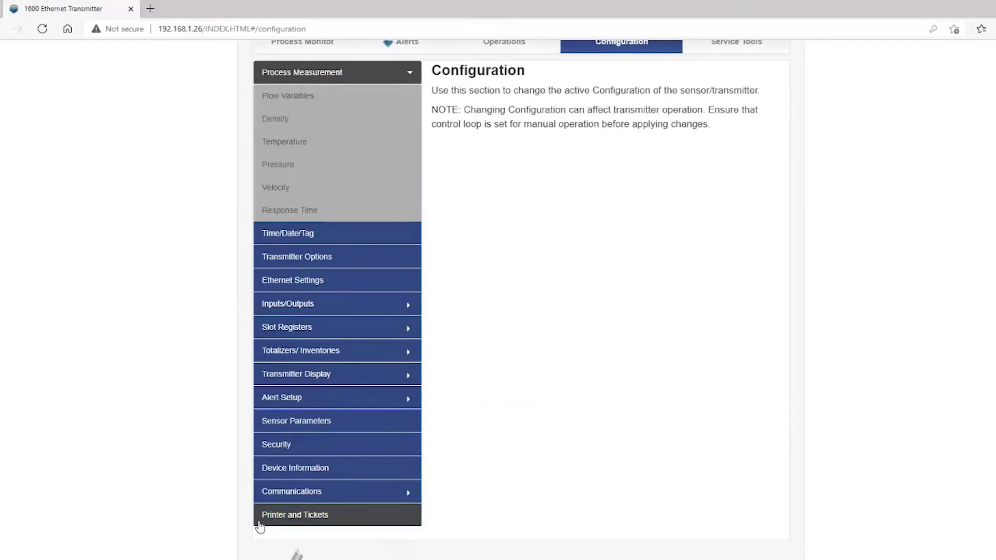
pyautogui.scroll(2, 768, 283)
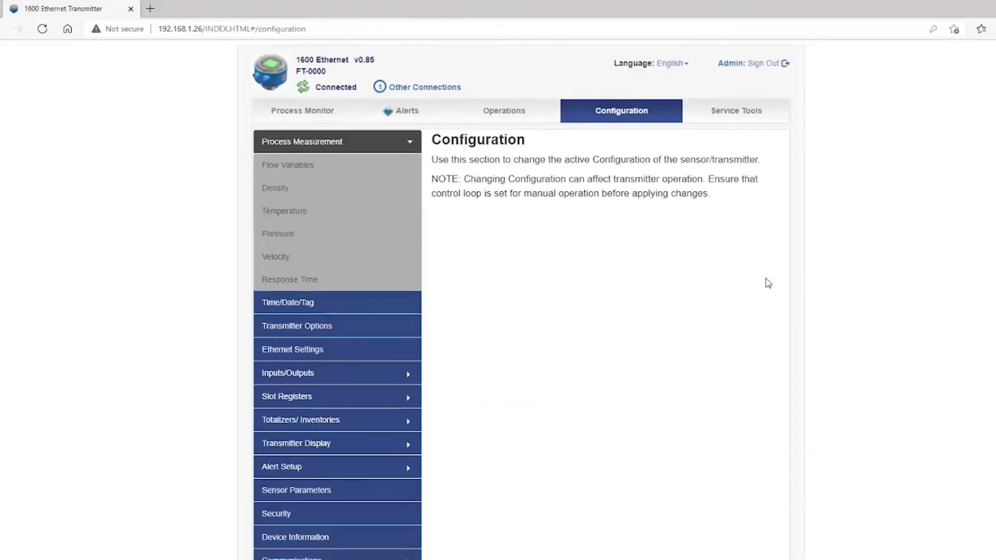
# Step: Open Service Tools > Download Device Files and expand Download Individual Service Files
pyautogui.click(720, 121)
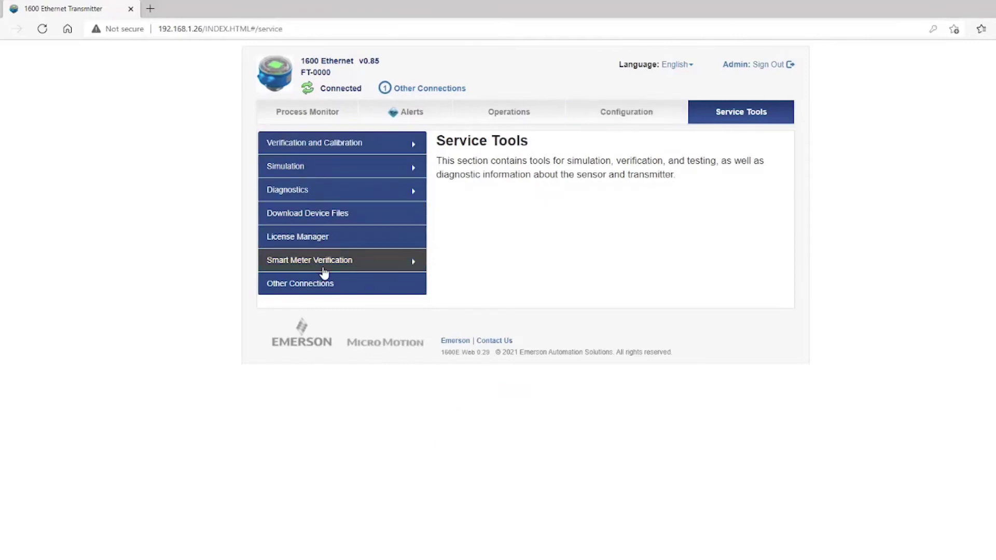
pyautogui.click(325, 269)
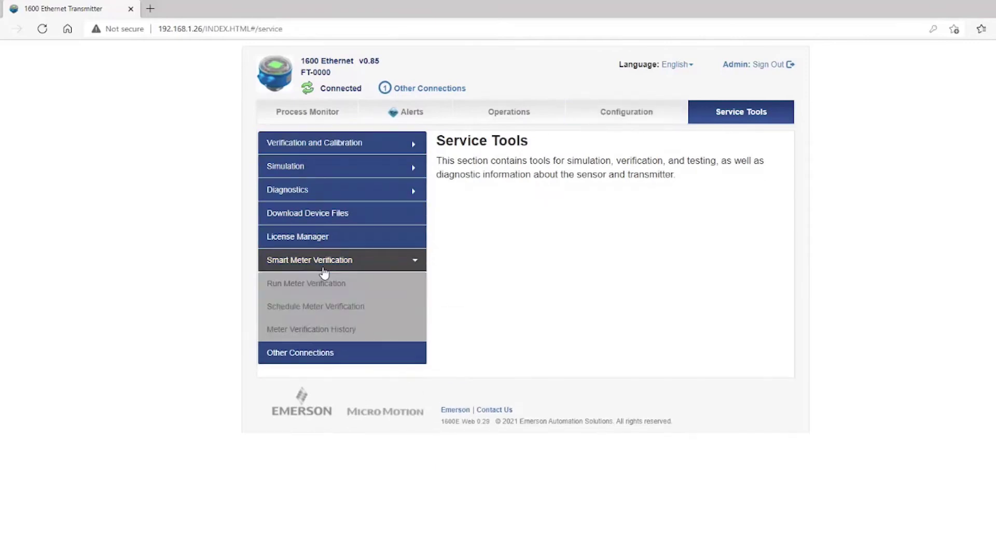
pyautogui.click(331, 218)
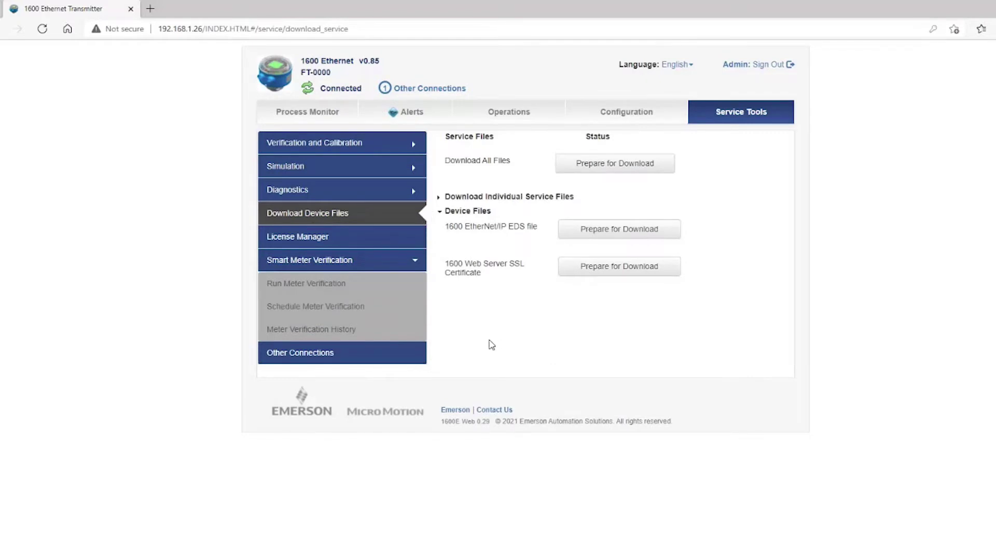
pyautogui.click(439, 198)
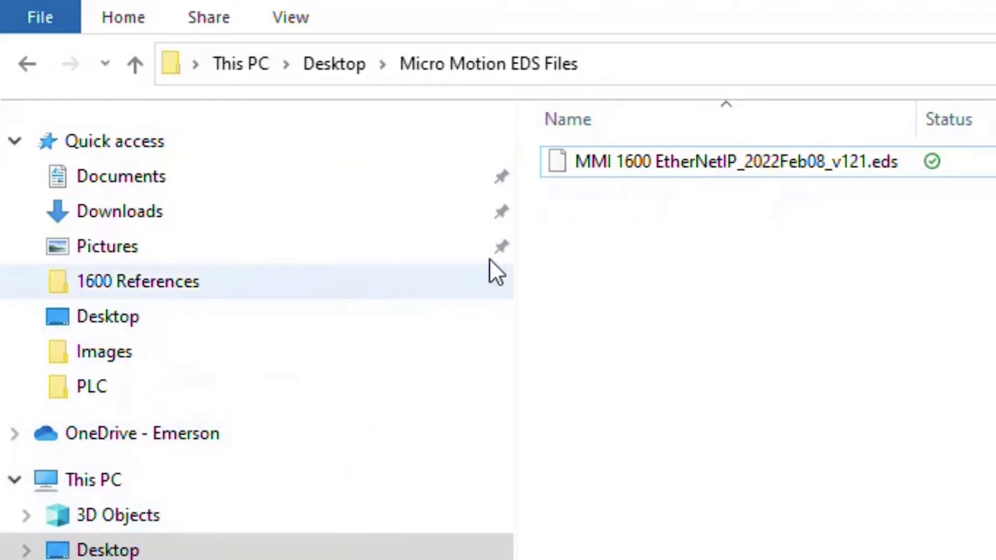
# Step: Select MMI 1600 EtherNetIP_2022Feb08_v121.eds in the Micro Motion EDS Files folder
pyautogui.click(657, 152)
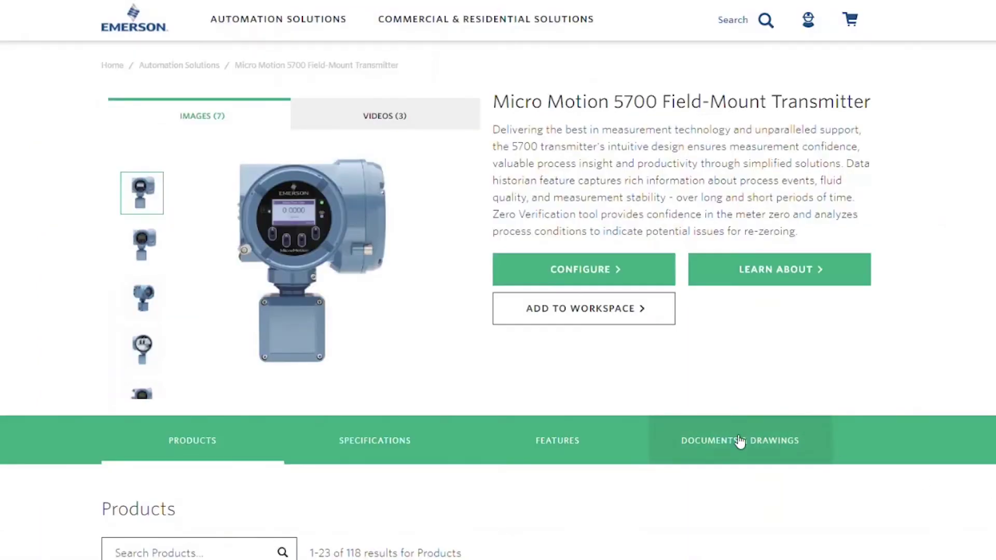
# Step: Switch to the Documents & Drawings section of the 5700 transmitter product page
pyautogui.click(740, 442)
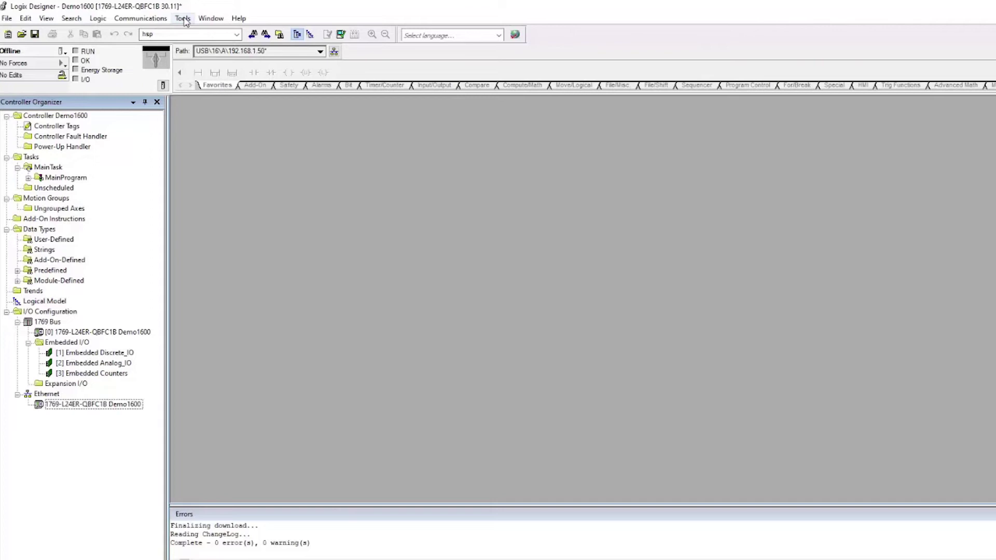
# Step: Launch the EDS Hardware Installation wizard and choose the 1600 EtherNetIP EDS file from MicroMotionEDS
pyautogui.click(184, 20)
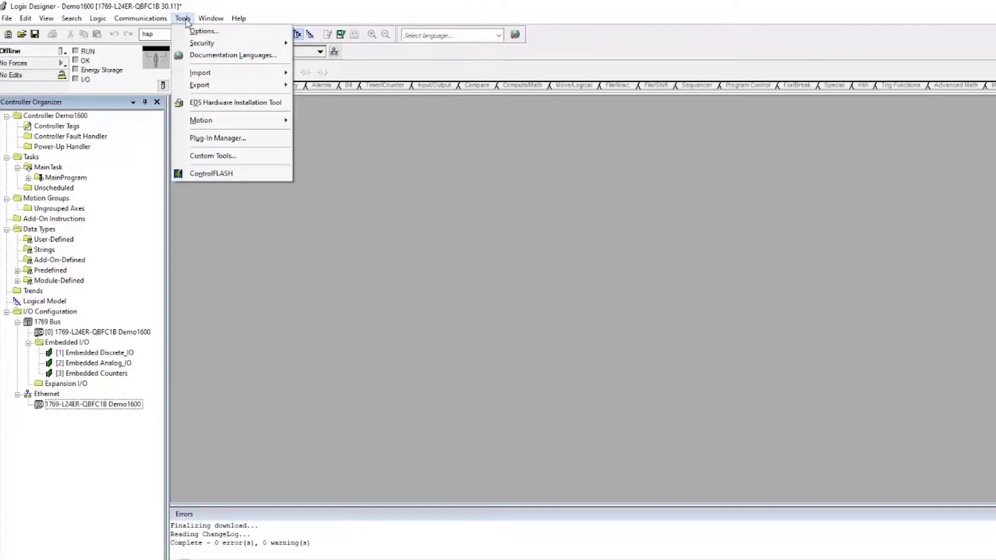
pyautogui.click(200, 102)
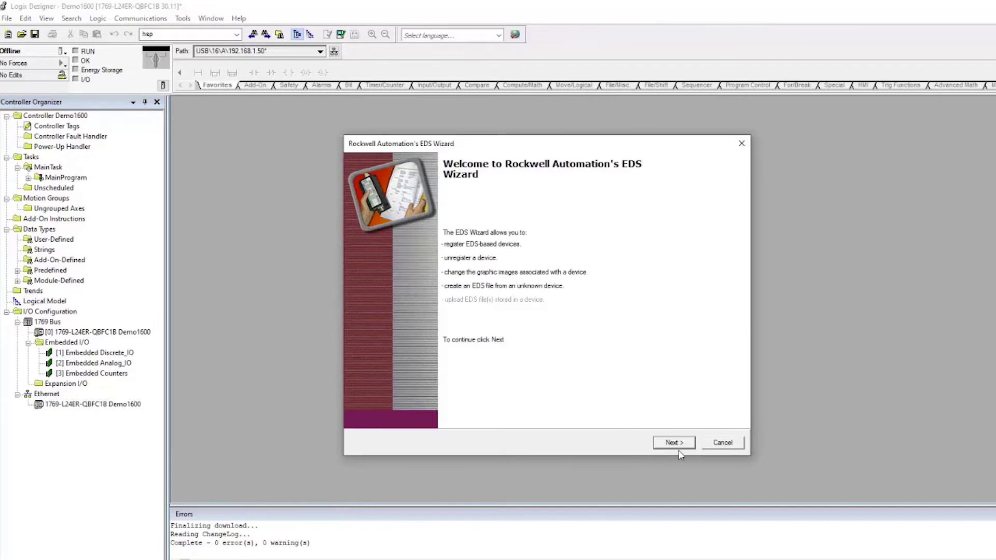
pyautogui.click(674, 444)
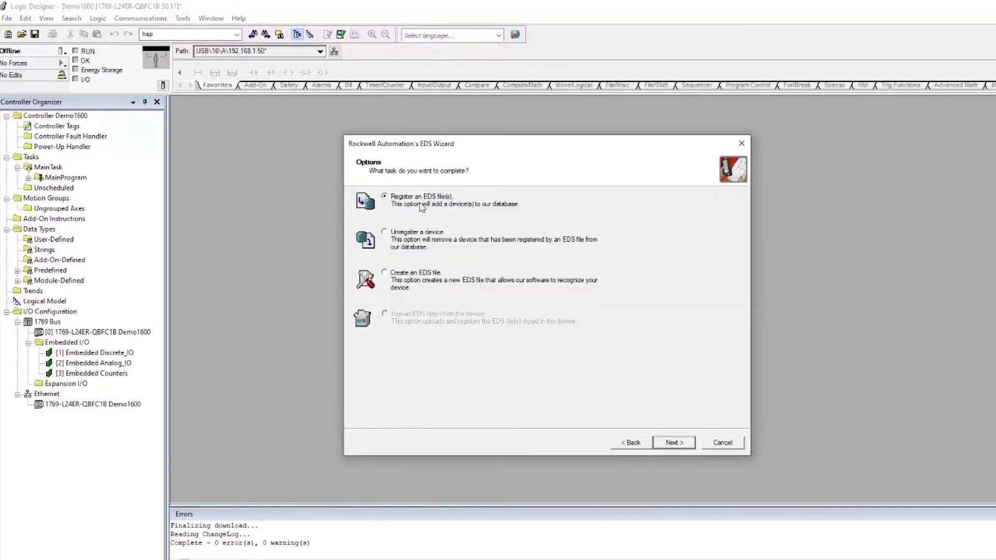
pyautogui.click(674, 444)
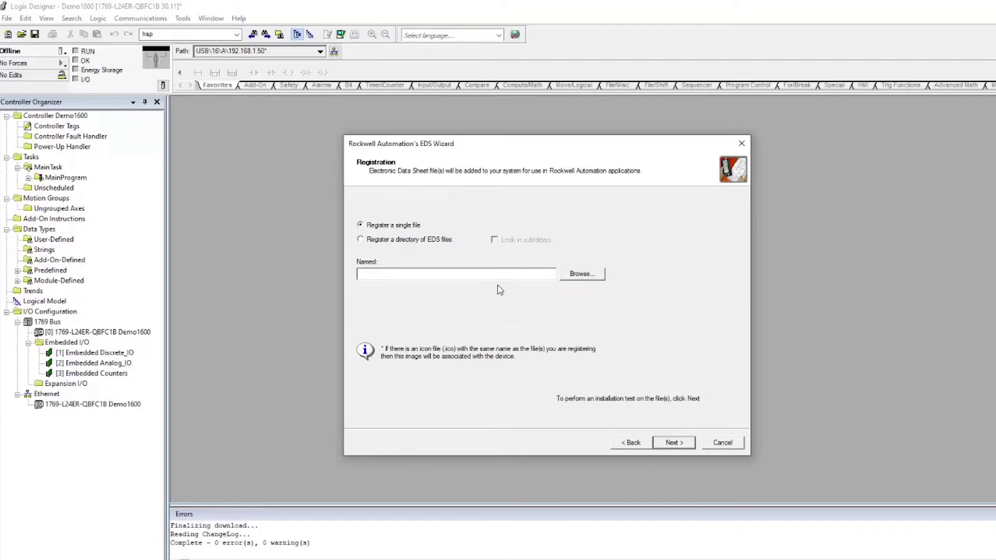
pyautogui.click(583, 274)
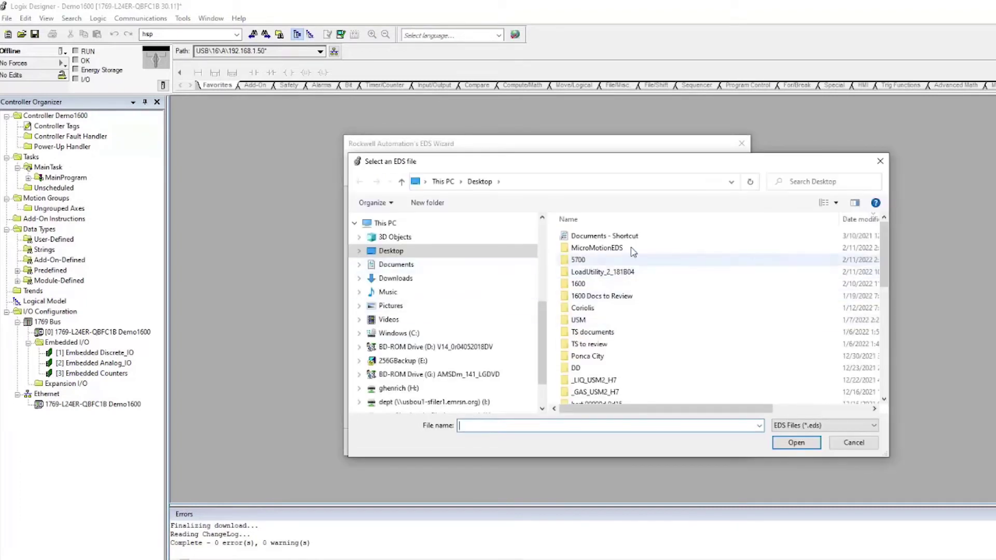
pyautogui.doubleClick(578, 249)
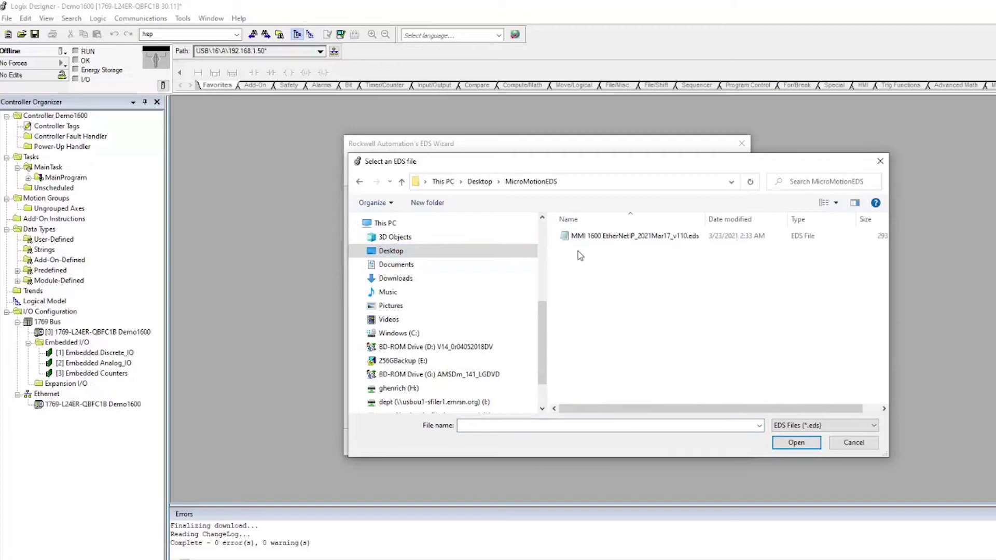
pyautogui.click(632, 237)
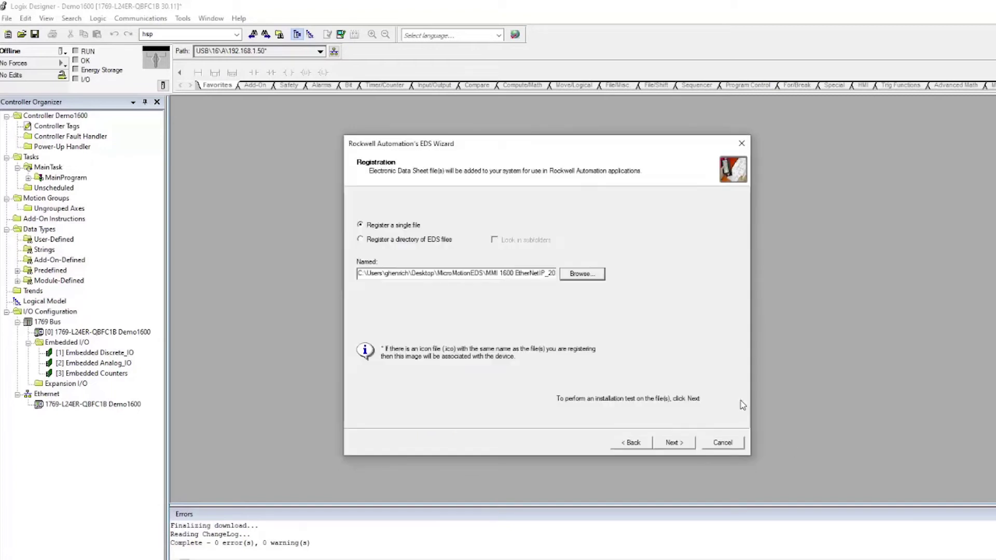
# Step: Pass the installation test, register the 1600 Coriolis Meter, and finish the wizard
pyautogui.click(673, 442)
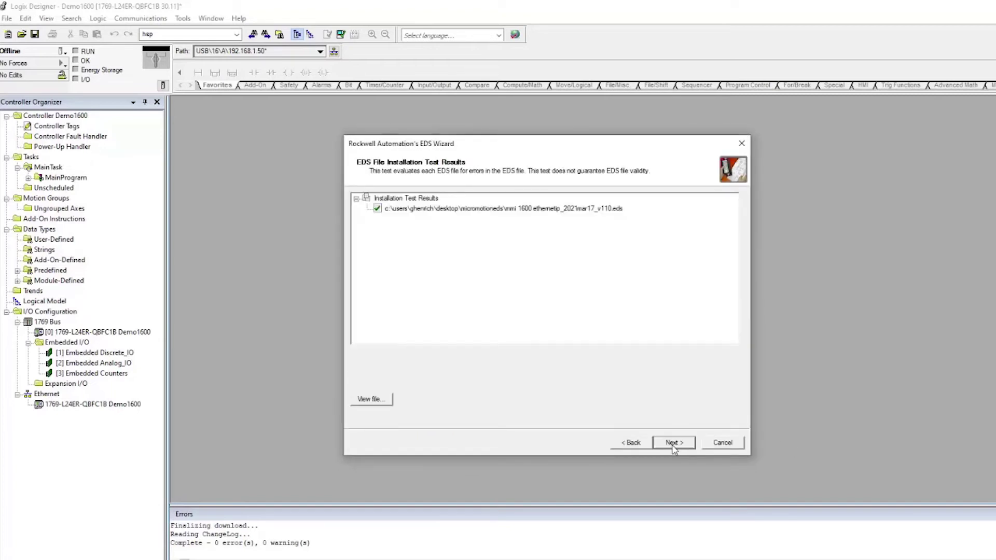
pyautogui.click(673, 446)
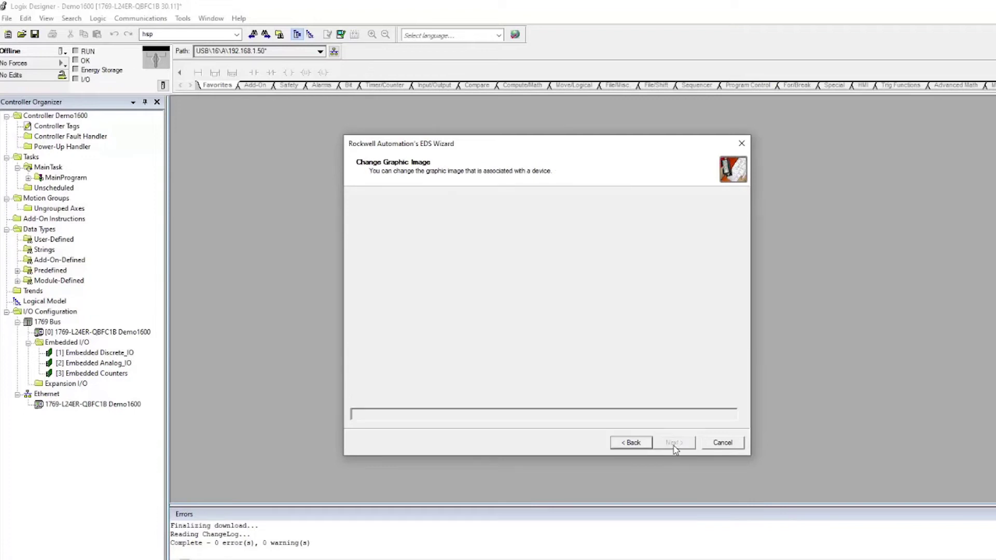
pyautogui.click(674, 445)
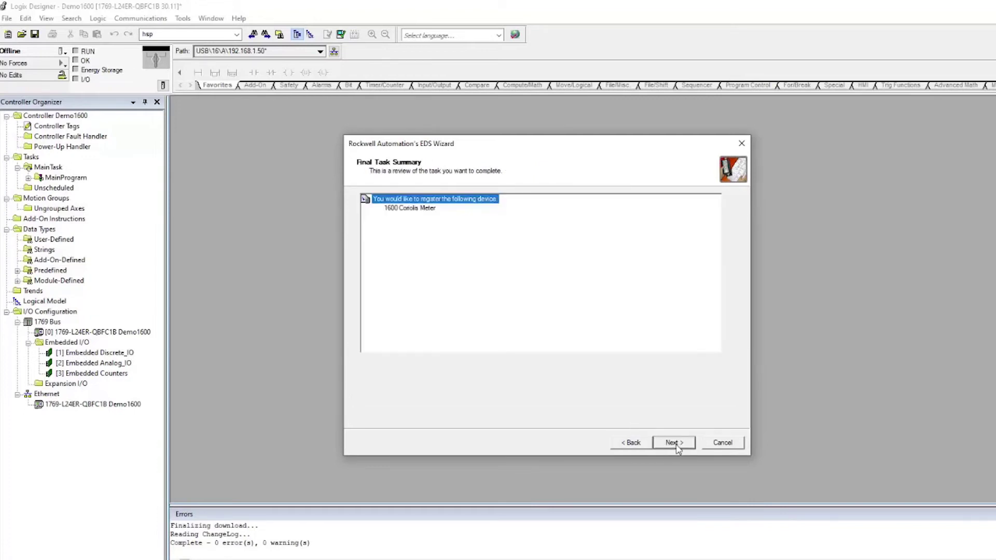
pyautogui.click(416, 209)
pyautogui.click(674, 444)
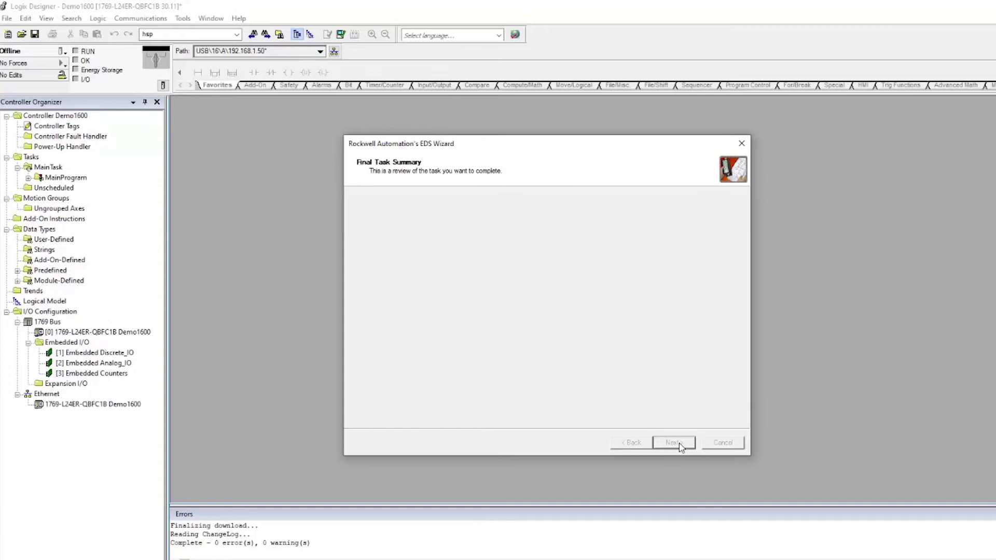
pyautogui.click(677, 444)
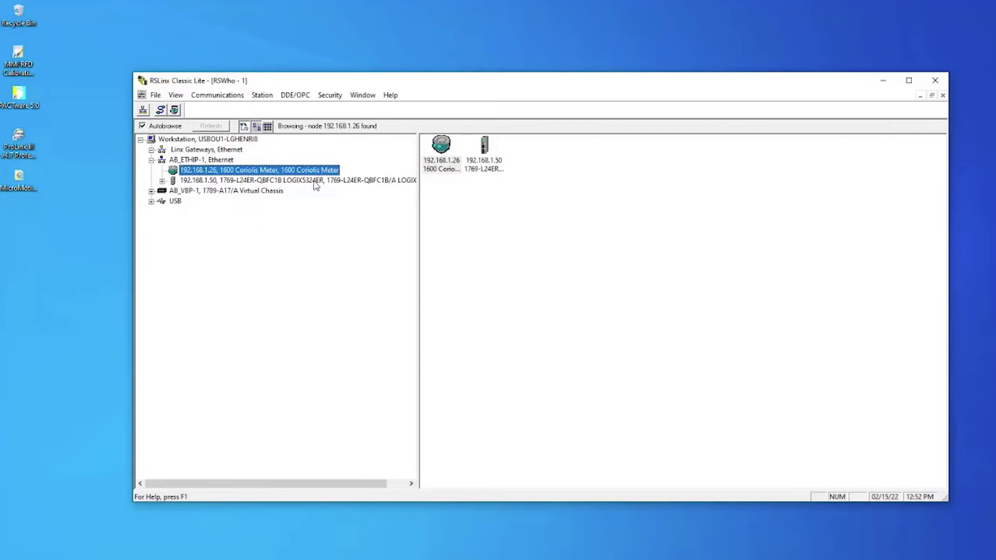
# Step: Upload the EDS file from the 1600 Coriolis Meter at 192.168.1.26 in RSWho
pyautogui.rightClick(269, 172)
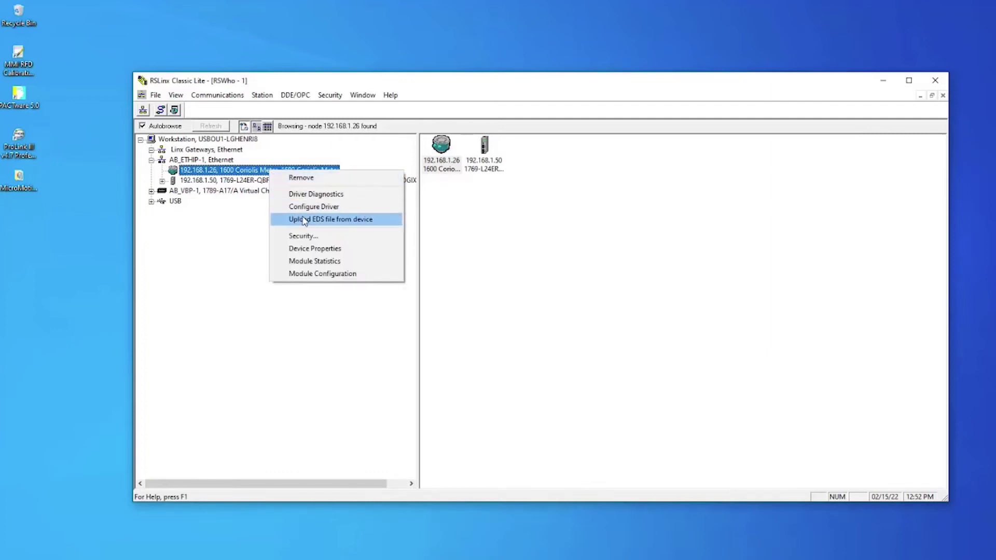
pyautogui.click(346, 220)
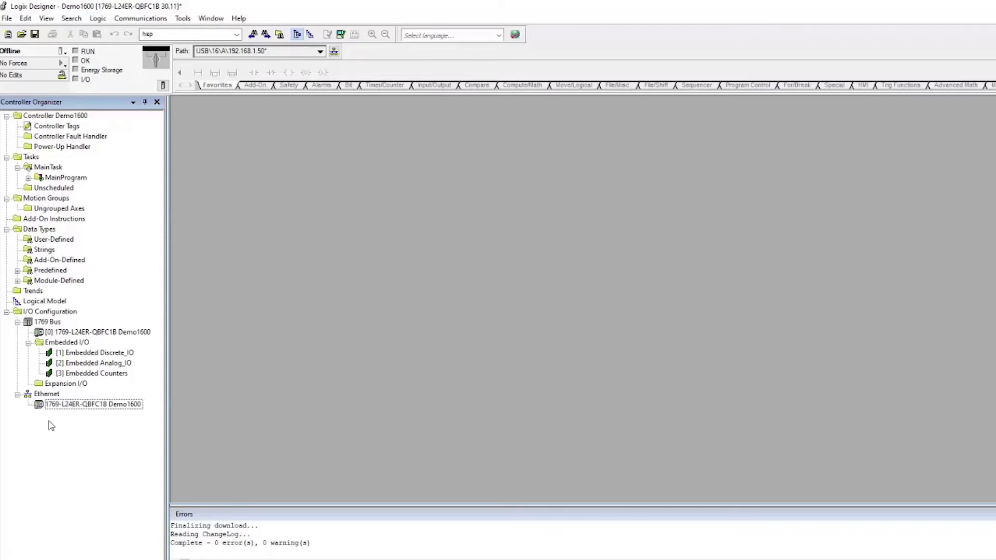
# Step: Add a new module under Ethernet, filter vendors to Micro Motion, and pick MMI Coriolis 1600
pyautogui.click(56, 396)
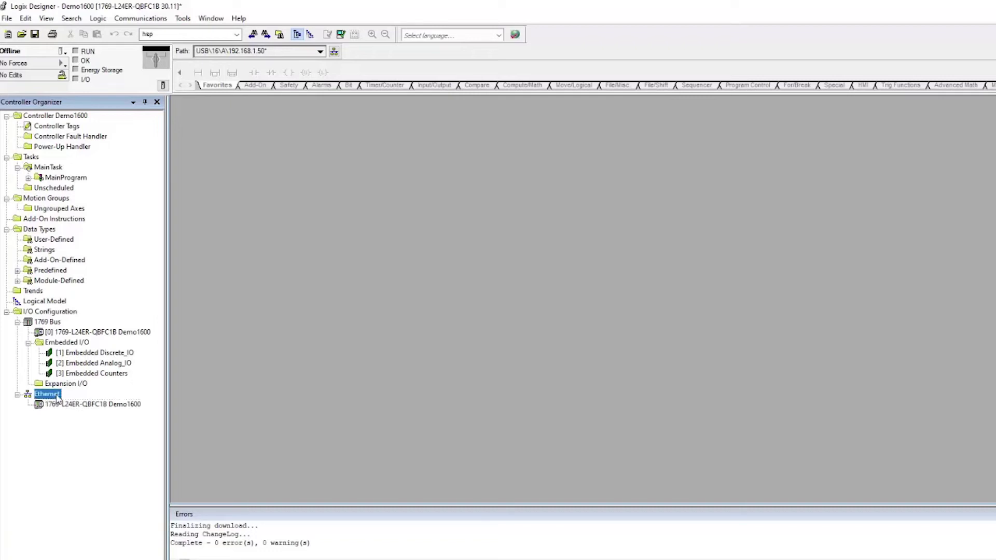
pyautogui.rightClick(57, 396)
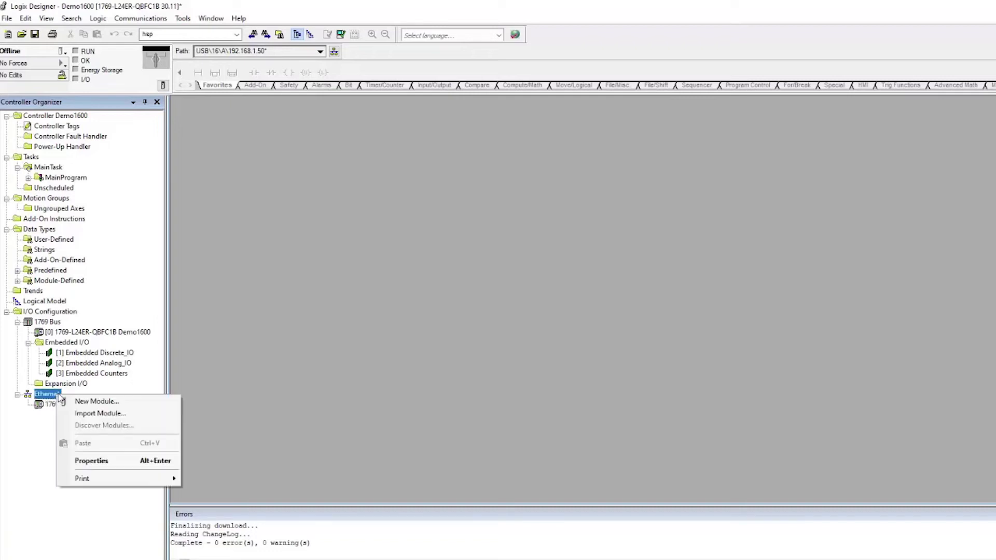
pyautogui.click(95, 403)
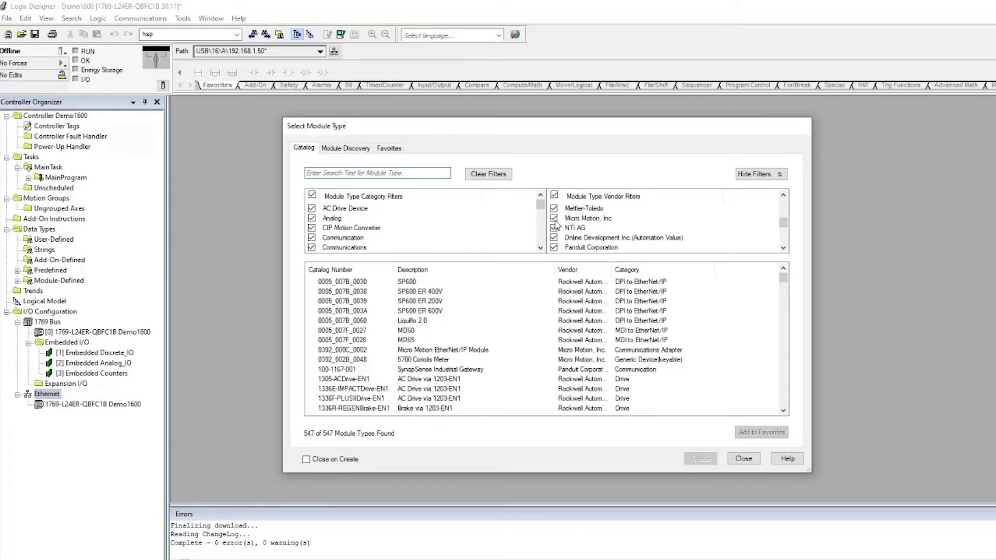
pyautogui.click(554, 196)
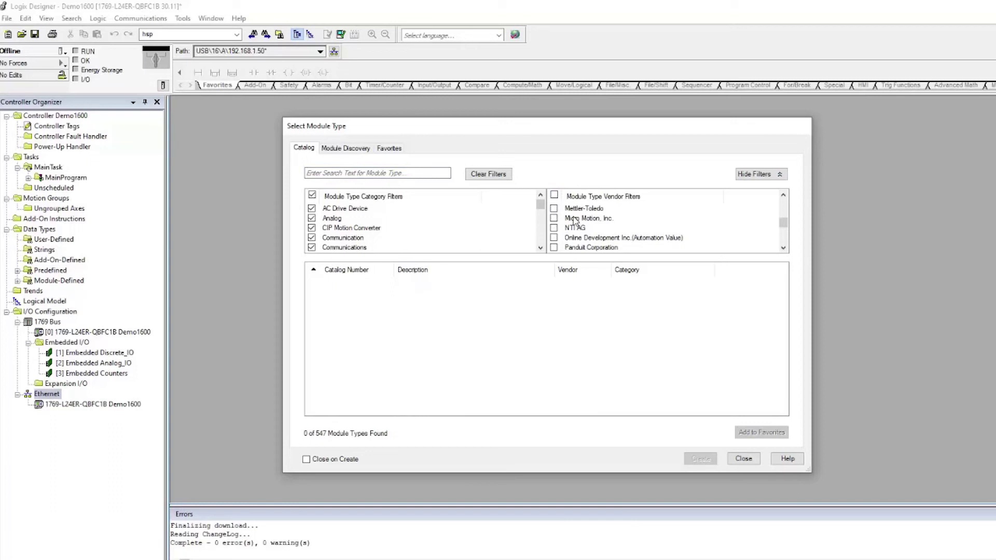
pyautogui.click(554, 219)
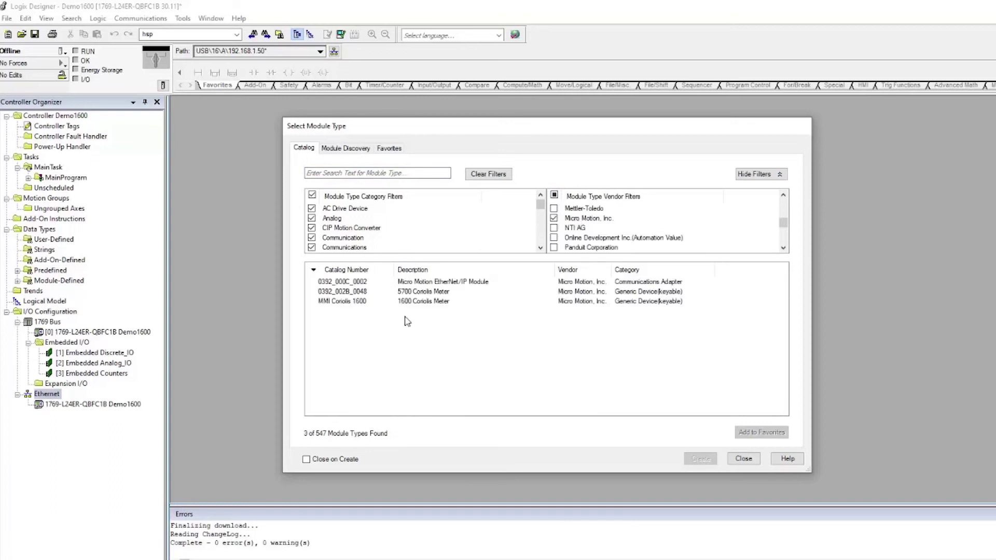
pyautogui.click(425, 302)
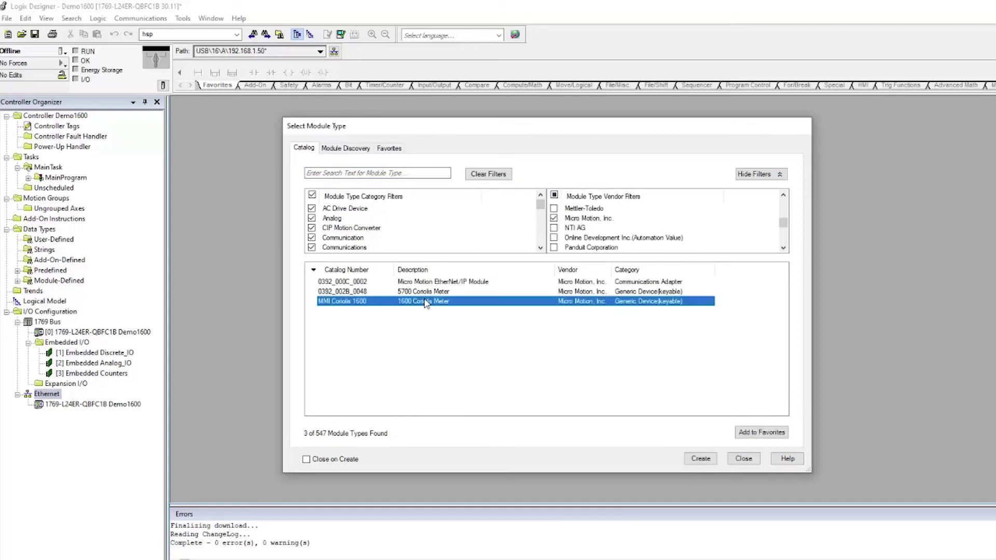
# Step: Create the MMI Coriolis 1600 module named Demo_1600 with IP address 192.168.1.26
pyautogui.click(701, 460)
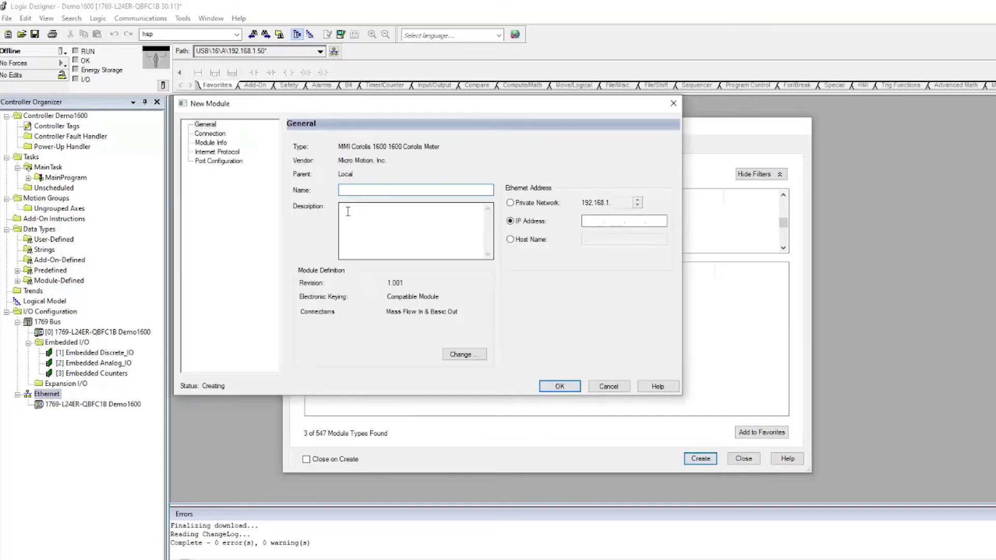
pyautogui.write('Demo_16')
pyautogui.press('BackSpace')
pyautogui.press('BackSpace')
pyautogui.press('BackSpace')
pyautogui.press('BackSpace')
pyautogui.press('BackSpace')
pyautogui.press('BackSpace')
pyautogui.press('BackSpace')
pyautogui.write('Demo_')
pyautogui.click(594, 221)
pyautogui.write('192 . 168 . 1 ')
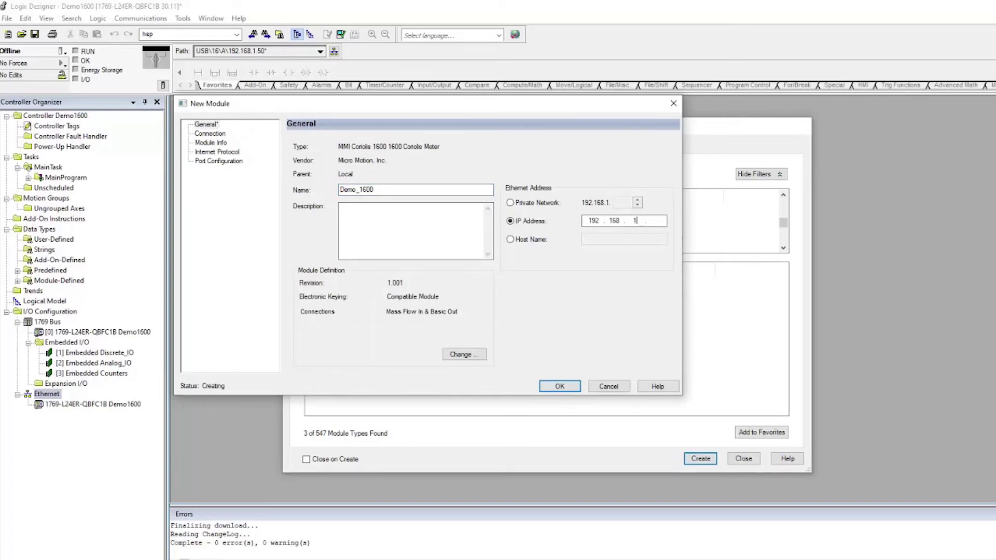
pyautogui.write('. 0')
pyautogui.doubleClick(654, 220)
pyautogui.write('26')
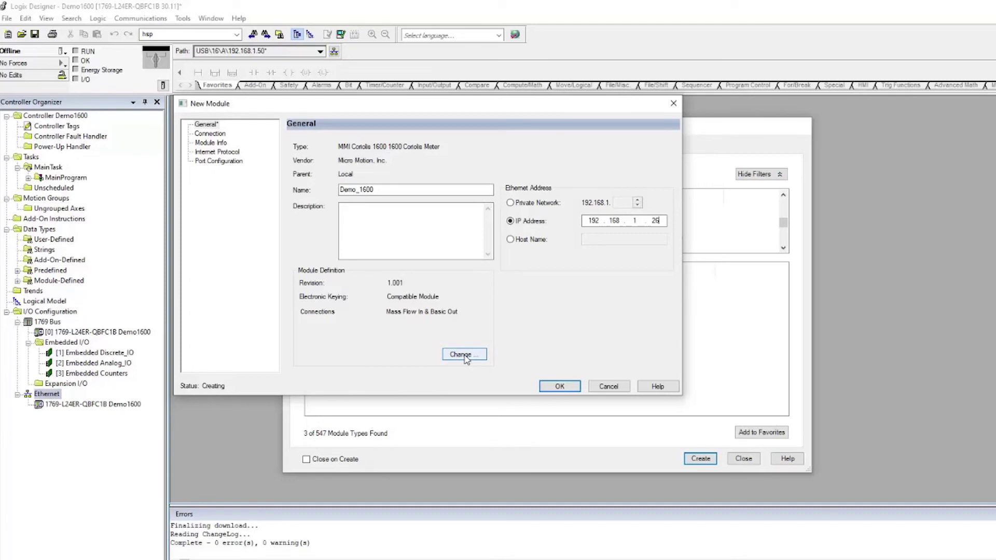
# Step: Review the connection types, pick Mass Flow In & Basic Out, and confirm the module definition change
pyautogui.click(464, 356)
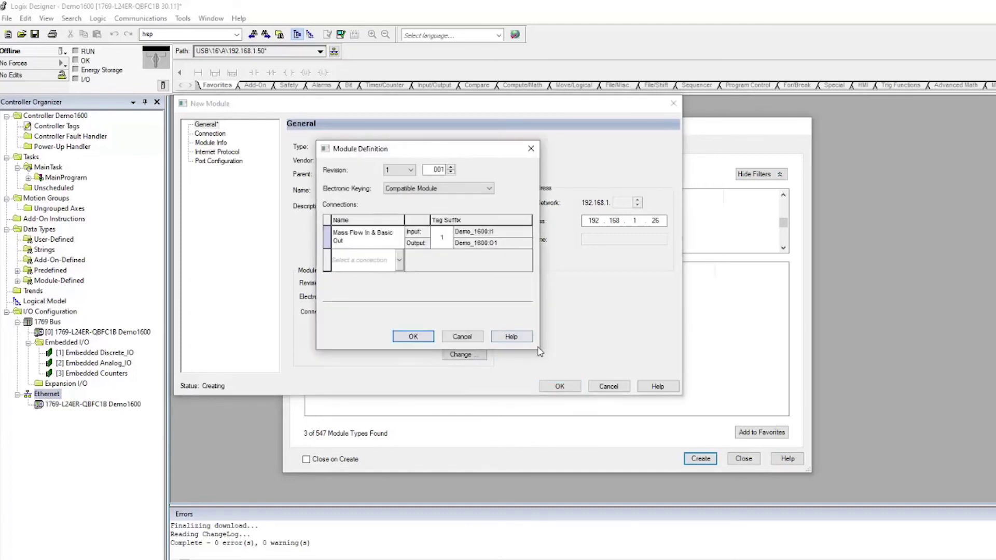
pyautogui.moveTo(539, 351); pyautogui.dragTo(661, 387)
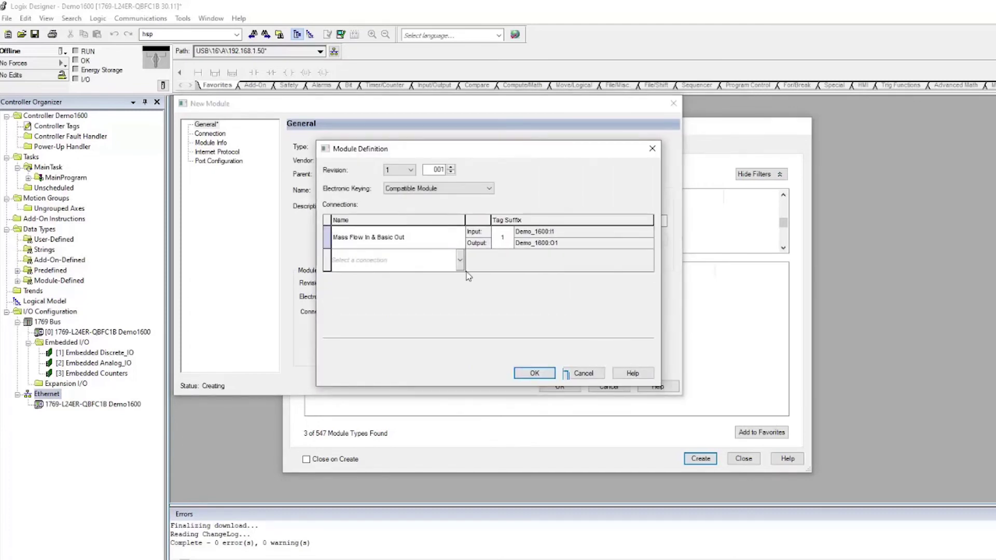
pyautogui.click(461, 238)
pyautogui.click(462, 240)
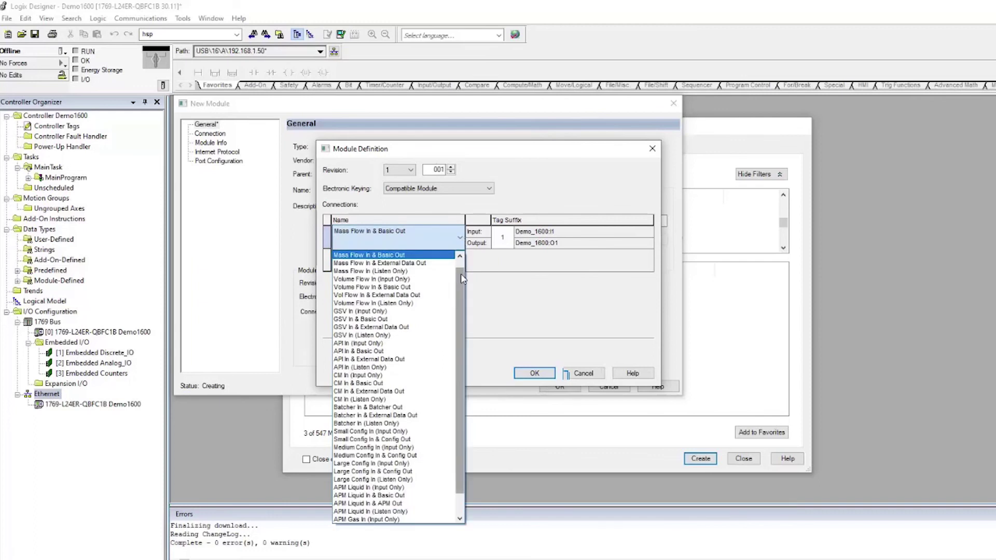
pyautogui.moveTo(464, 279); pyautogui.dragTo(464, 270)
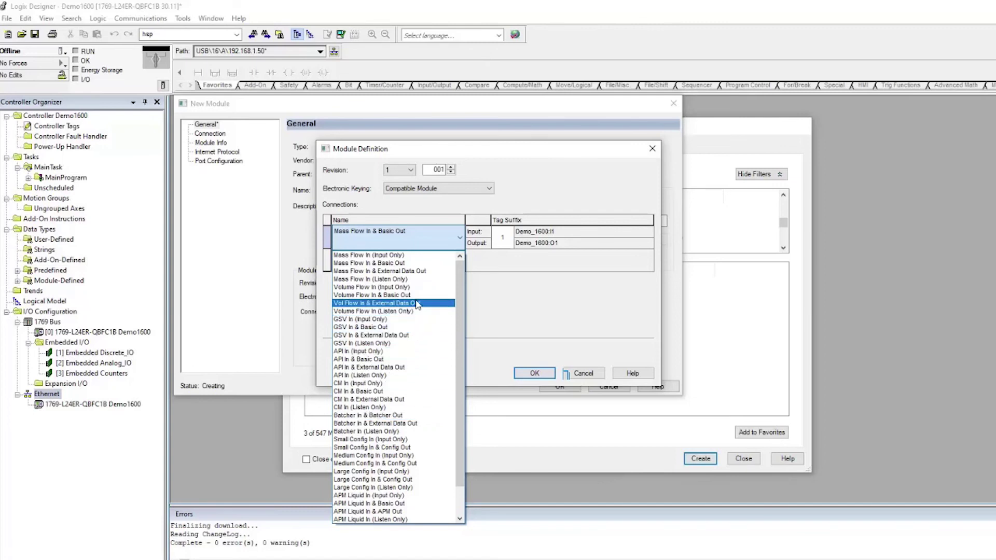
pyautogui.click(416, 270)
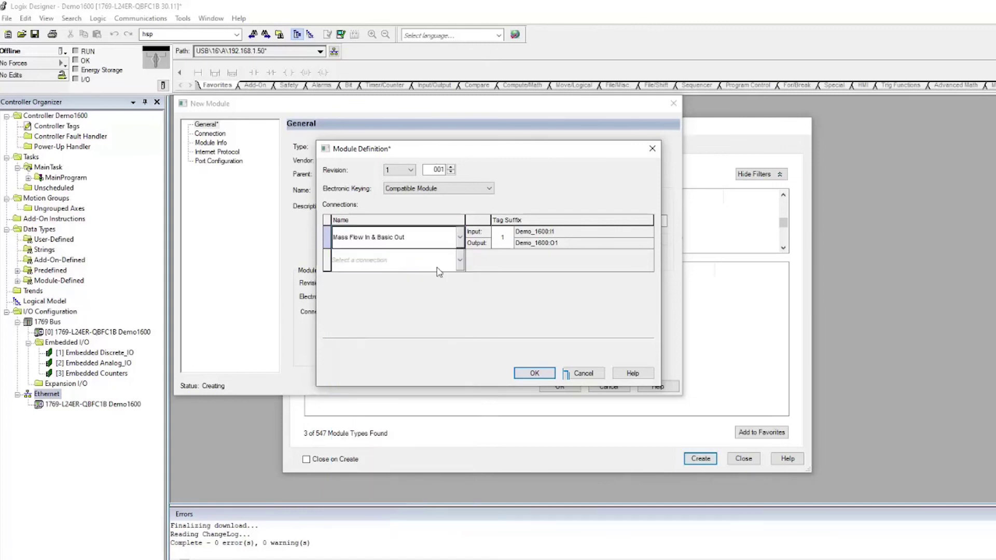
pyautogui.click(534, 373)
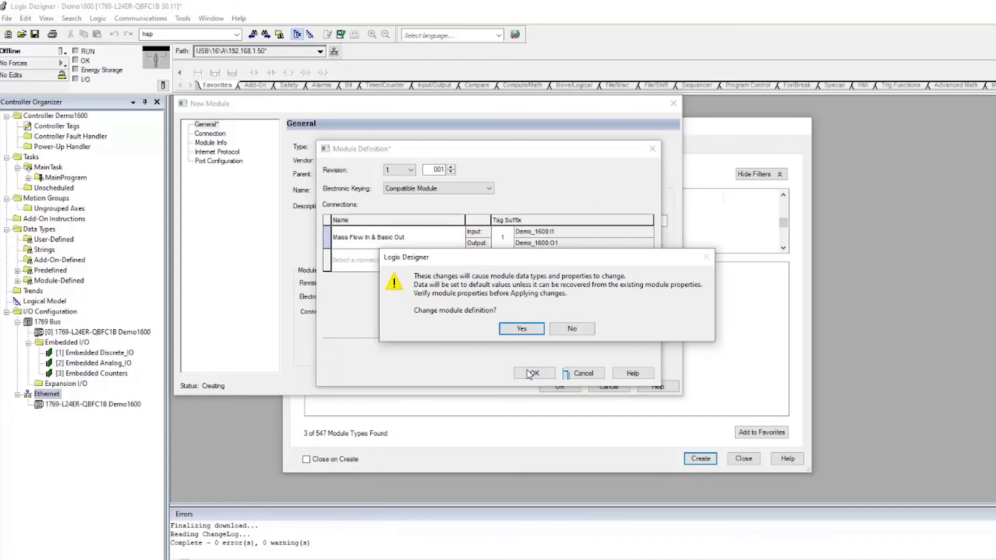
pyautogui.click(521, 330)
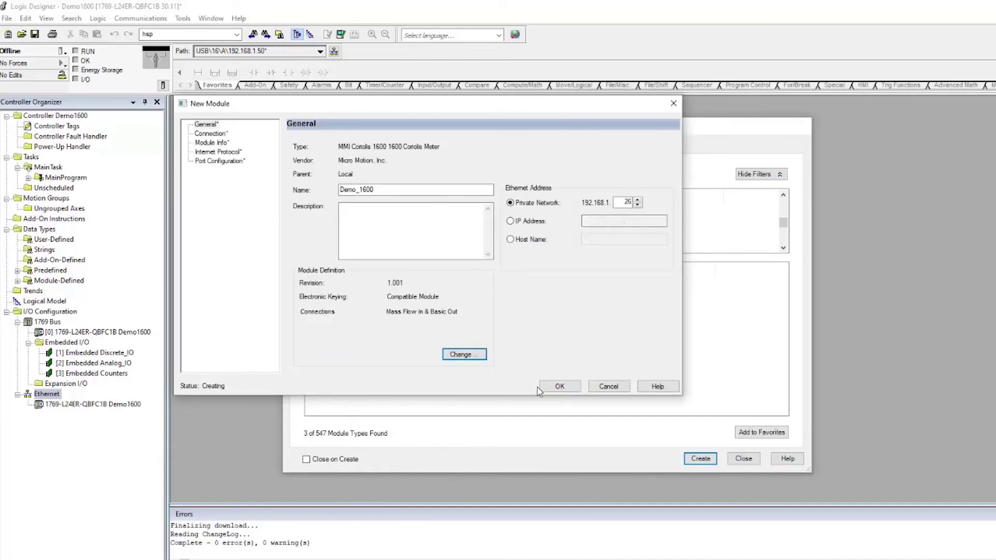
# Step: Check the Connection, Internet Protocol and Port Configuration pages, then finish adding Demo_1600
pyautogui.moveTo(295, 113); pyautogui.dragTo(310, 140)
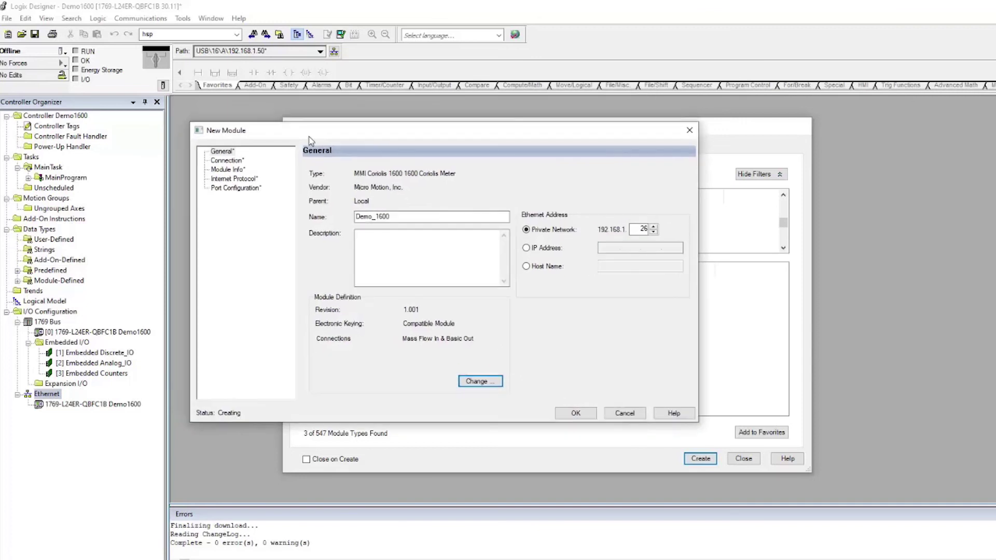
pyautogui.click(227, 161)
pyautogui.click(228, 178)
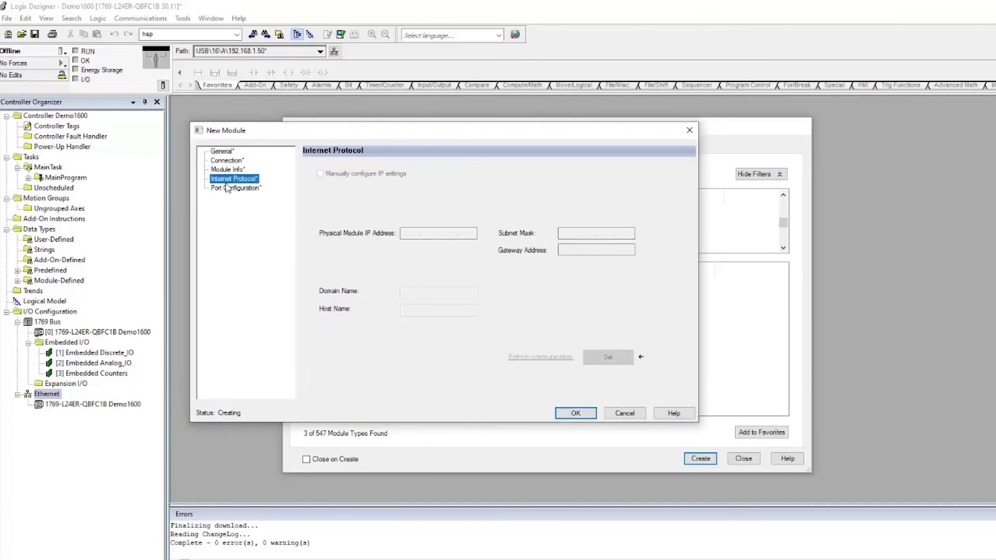
pyautogui.click(230, 189)
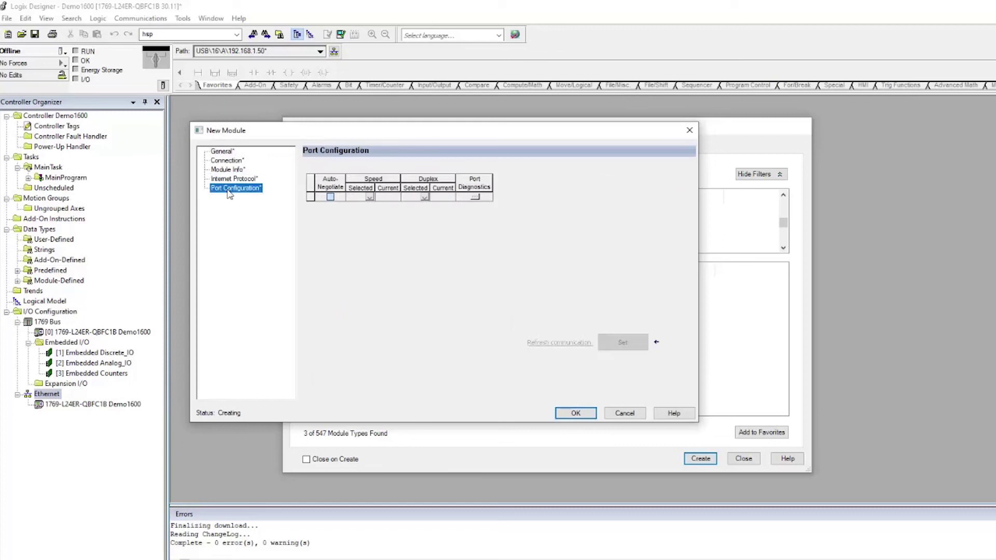
pyautogui.click(223, 152)
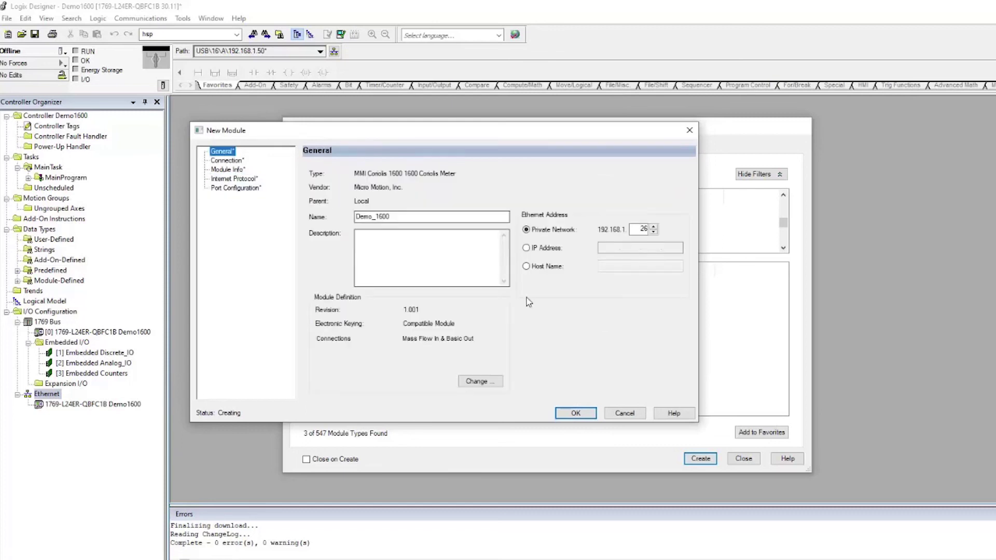
pyautogui.click(579, 414)
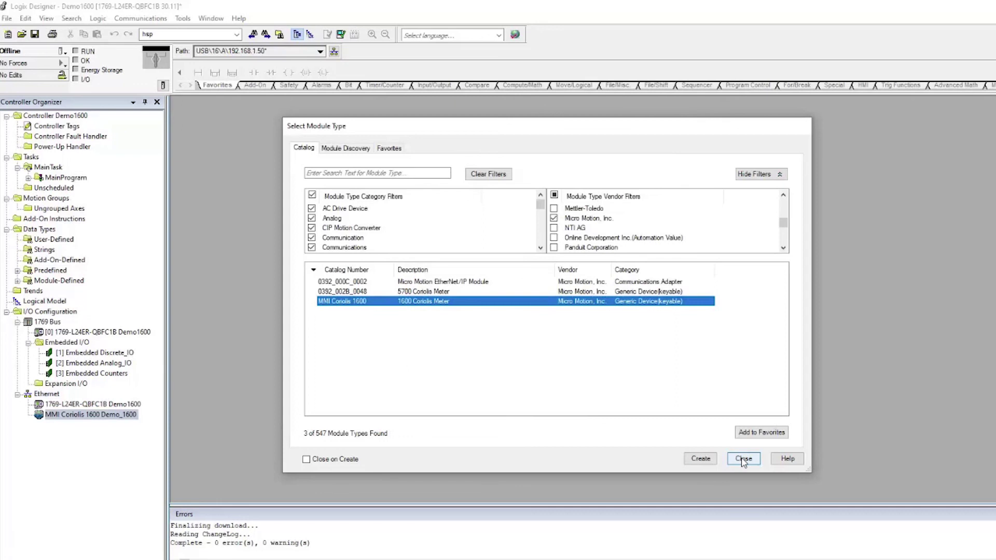
# Step: Close the module catalog and monitor controller tags with Demo_1600:I1 expanded to show Mass_Flow and Temperature
pyautogui.click(743, 459)
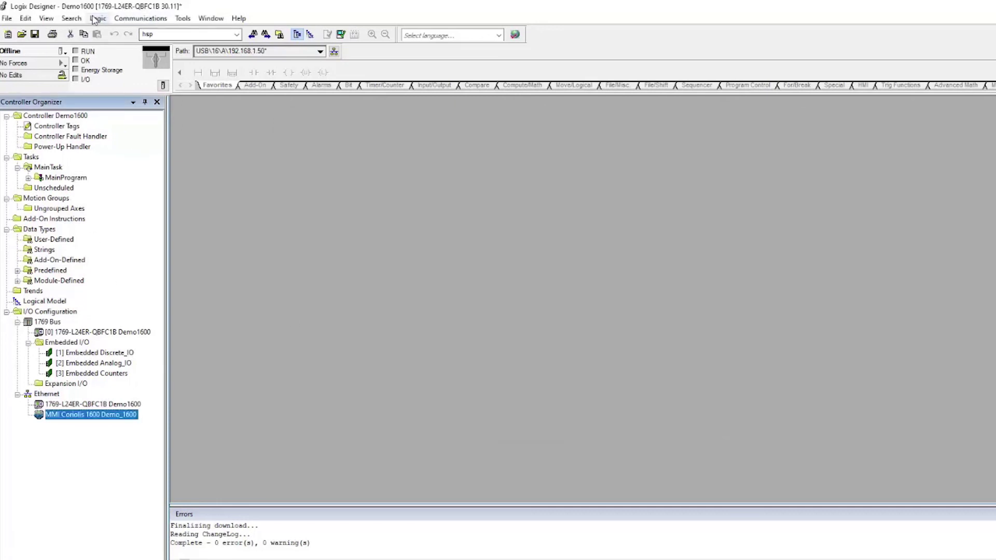
pyautogui.click(98, 18)
pyautogui.click(122, 48)
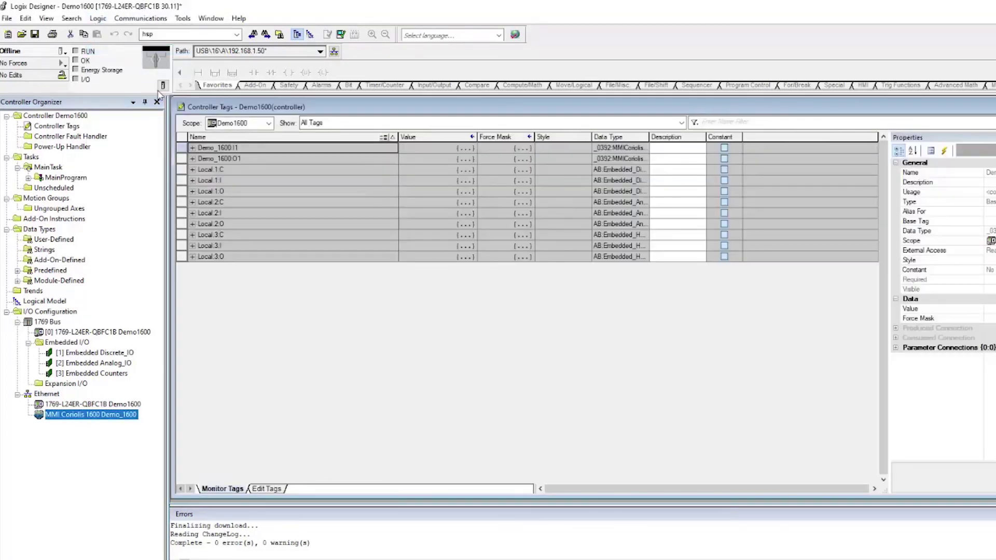
pyautogui.click(193, 148)
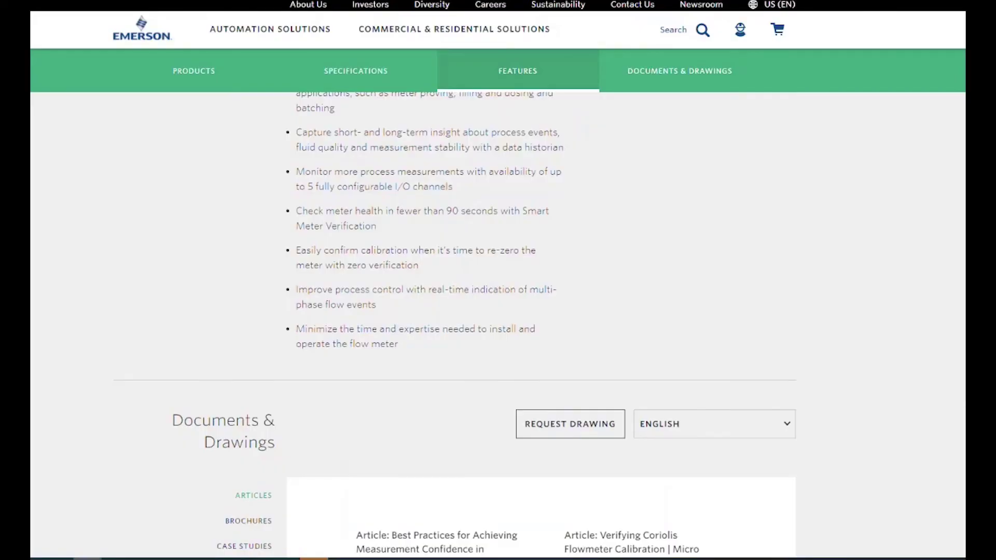
# Step: Filter the product's Documents & Drawings section to Manuals & Guides
pyautogui.click(668, 83)
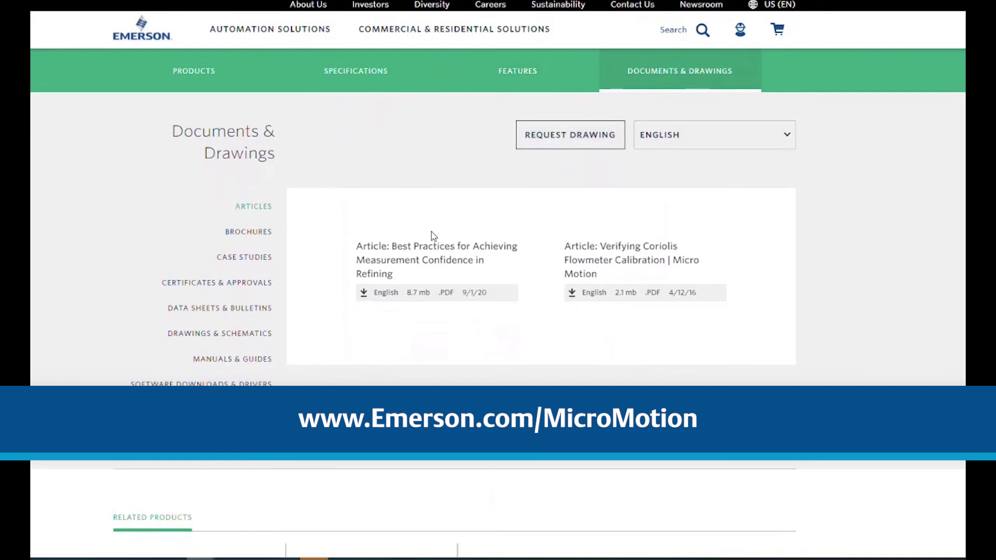
pyautogui.click(259, 360)
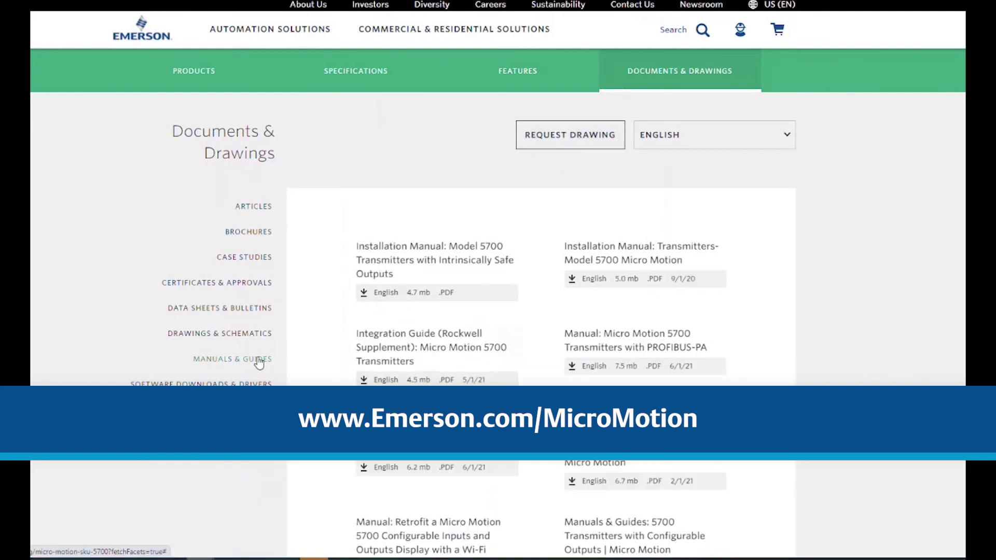